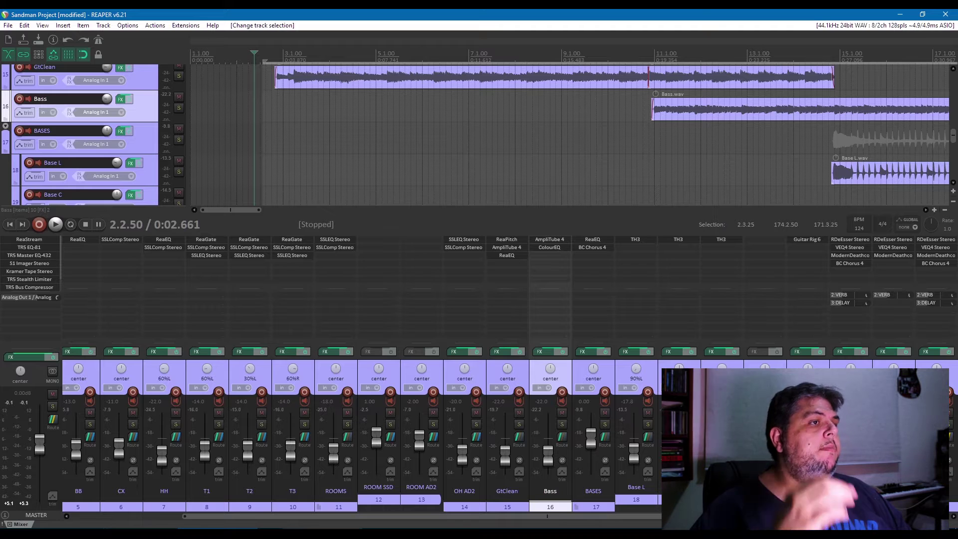
Examine the full song arrangement from the Bass track through TAKE MY HAND, ending on the GuitSolo track.
mouse_move(322, 538)
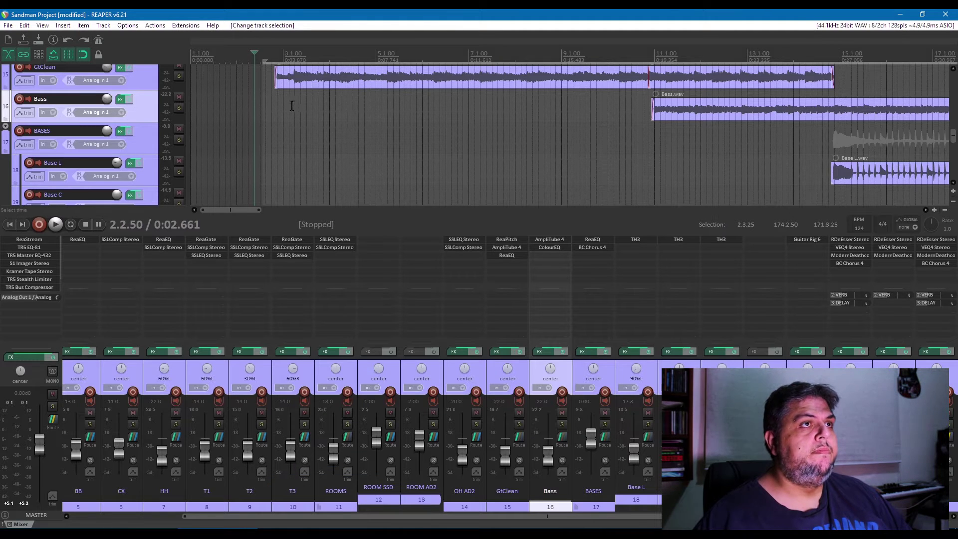
key(ctrl+m)
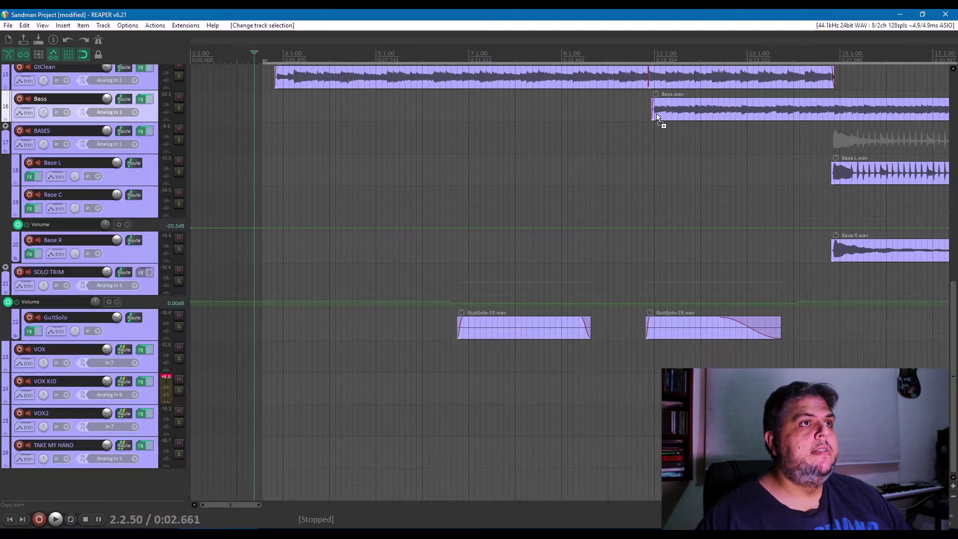
scroll(604, 159, down, 6)
scroll(605, 159, down, 4)
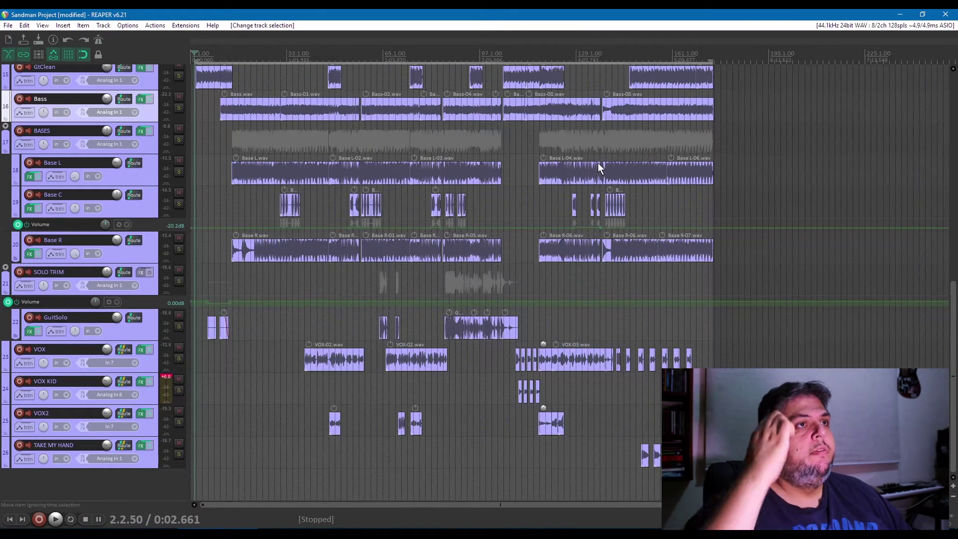
click(139, 333)
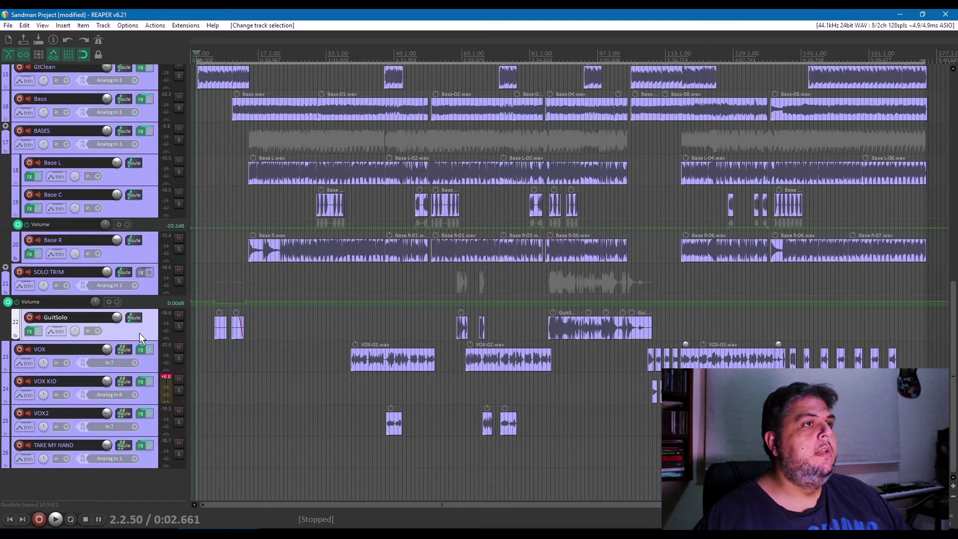
key(ctrl+m)
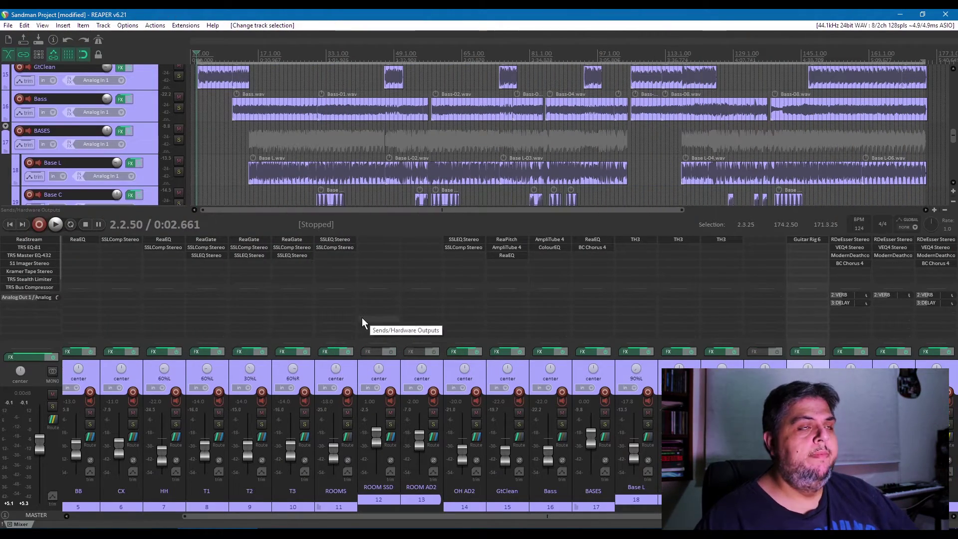
Hide the mixer and move the VOX KID track below TAKE MY HAND.
key(ctrl+m)
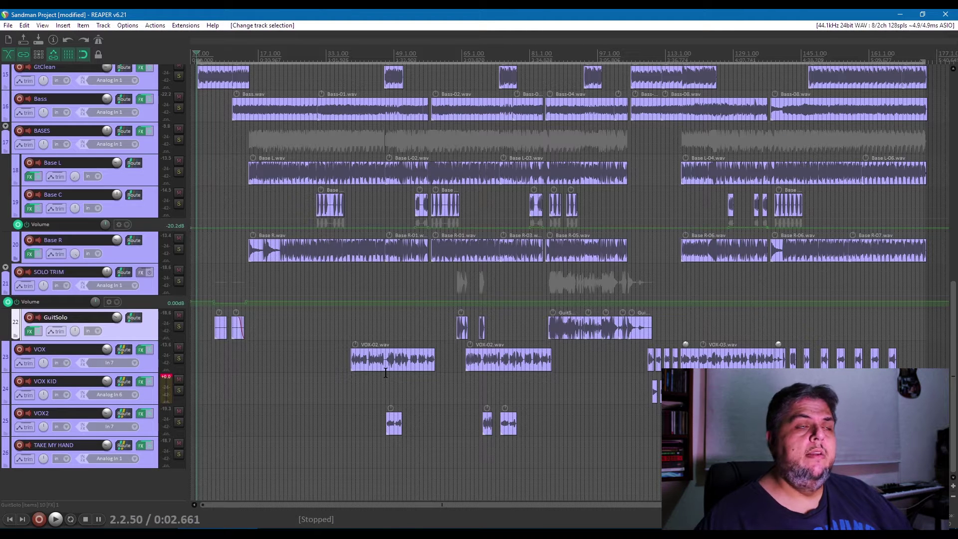
click(389, 394)
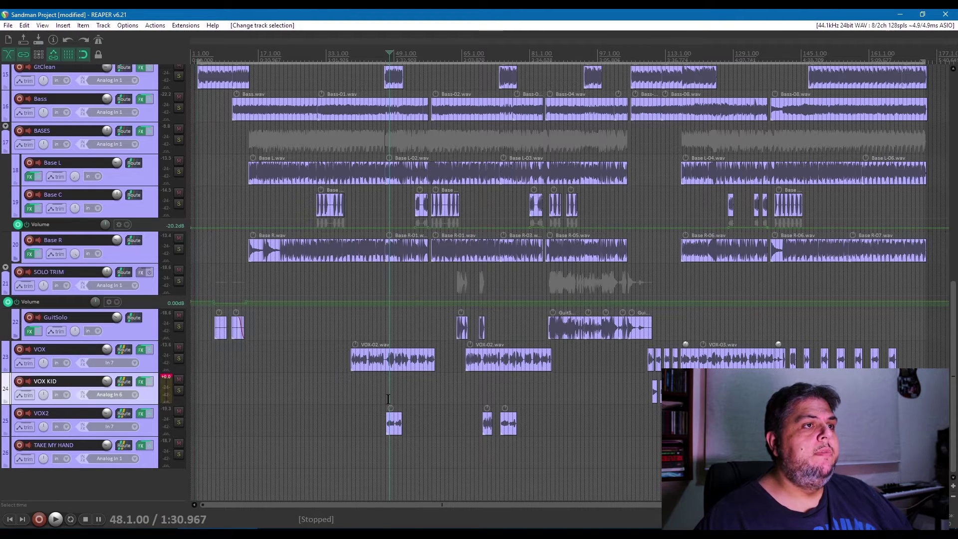
scroll(388, 397, up, 2)
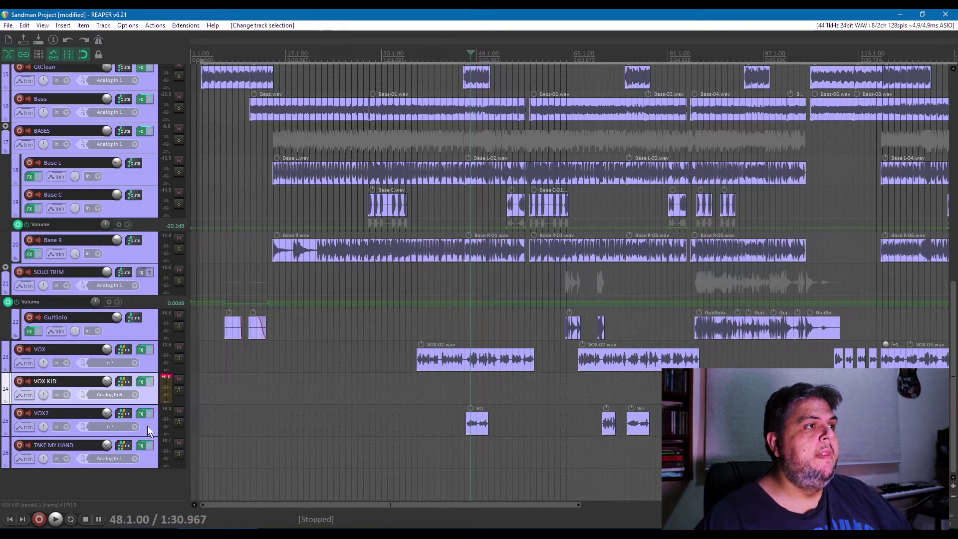
drag(142, 394, 145, 466)
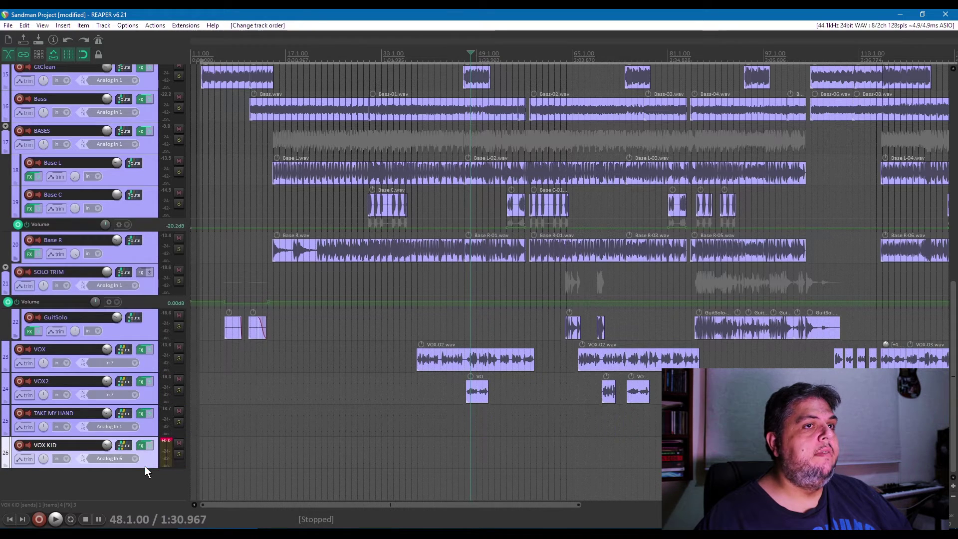
Solo the VOX KID track and play it from just before its first clip.
click(854, 419)
scroll(853, 420, up, 4)
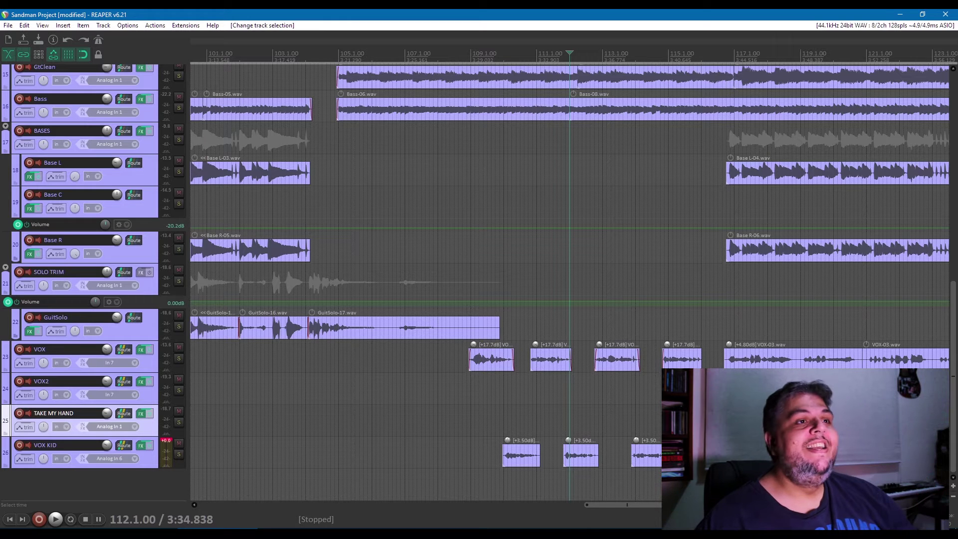
scroll(488, 409, up, 2)
click(493, 410)
click(460, 411)
click(178, 454)
key(space)
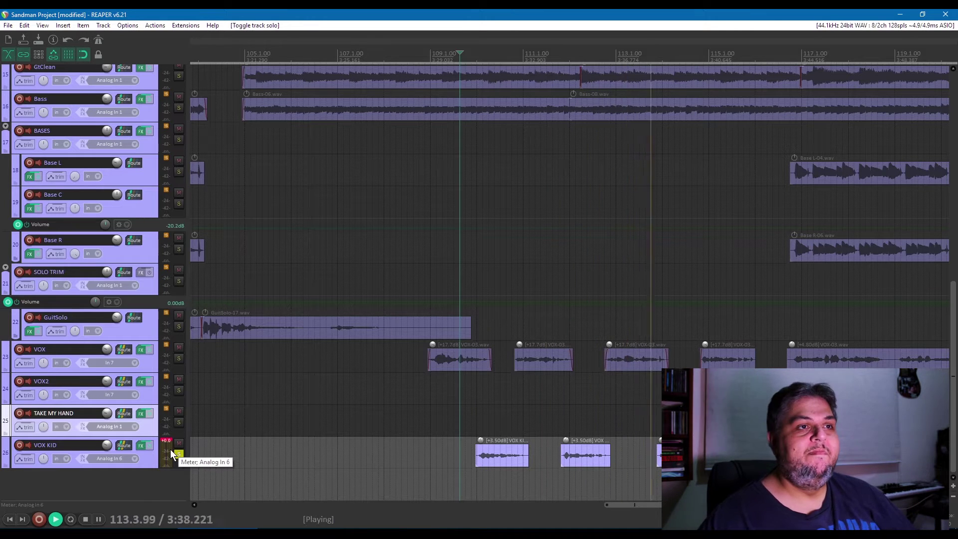
Give the third VOX KID clip a fade-in of about 0.09 seconds.
click(659, 448)
scroll(659, 447, up, 5)
drag(571, 446, 580, 446)
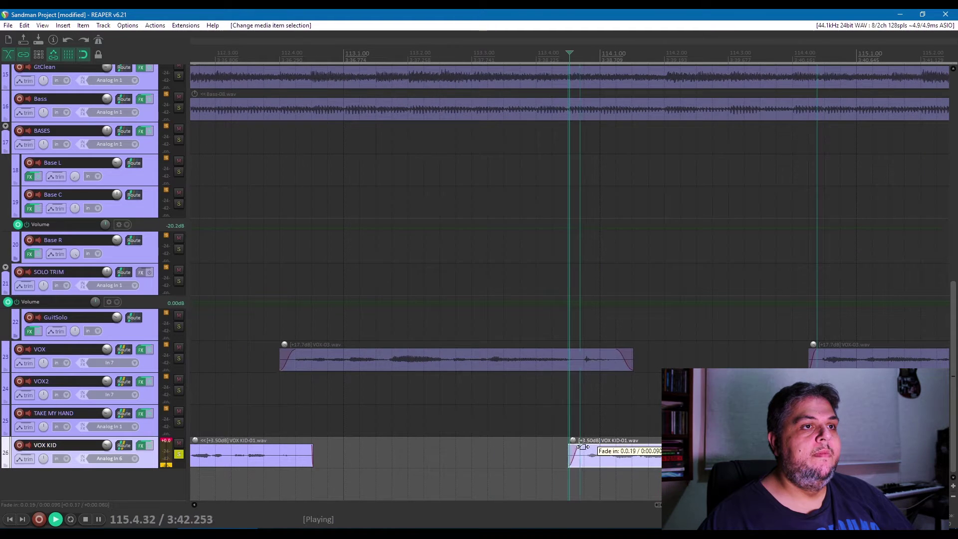
scroll(580, 447, down, 5)
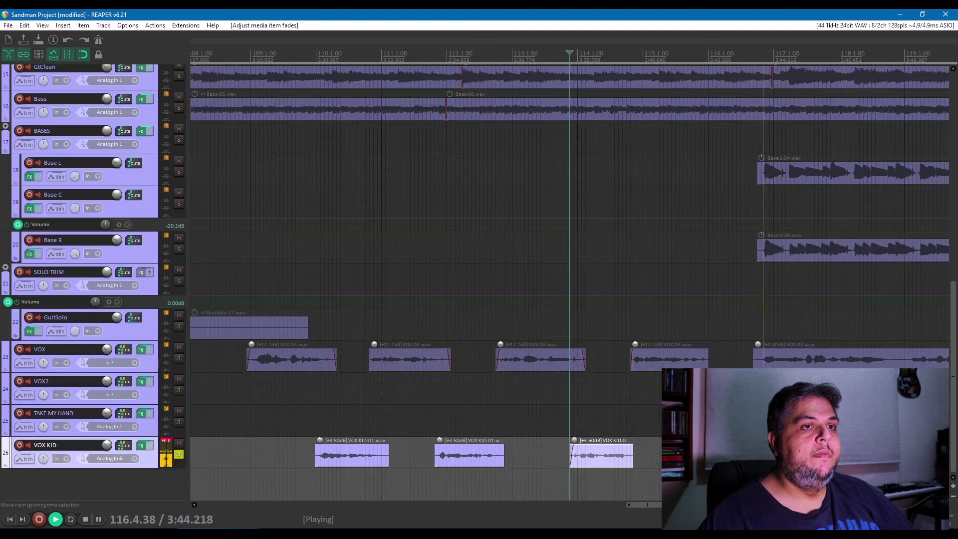
Stop playback and turn off solo on the VOX KID track.
key(space)
click(179, 455)
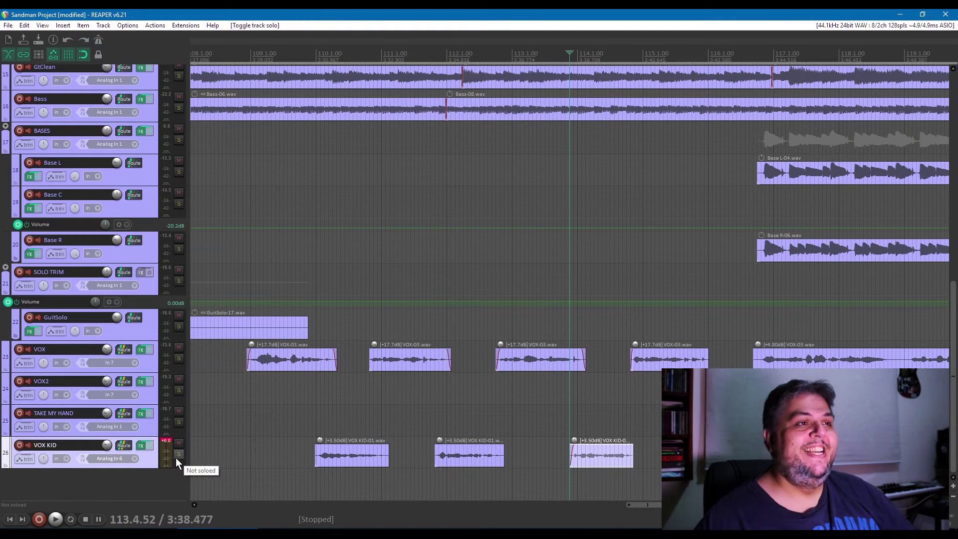
scroll(289, 402, down, 2)
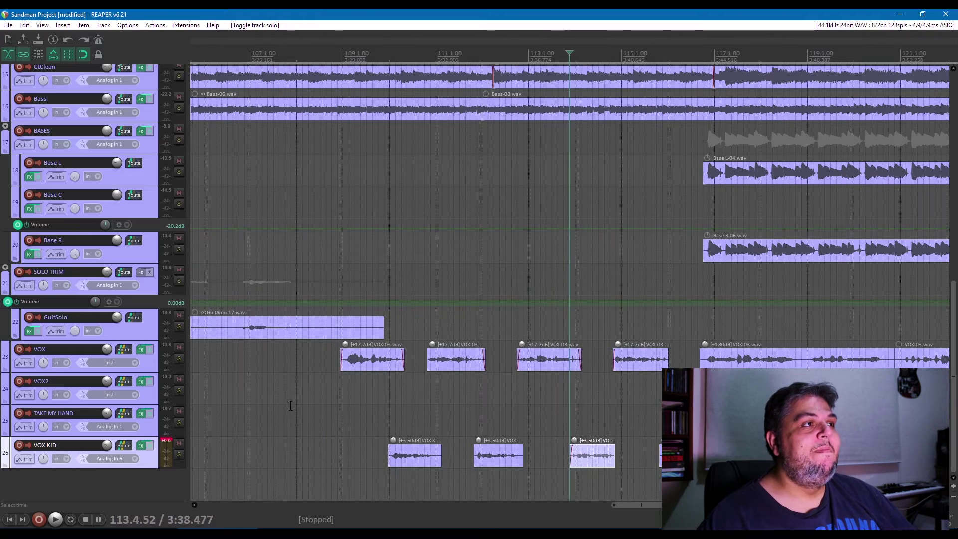
scroll(291, 404, down, 5)
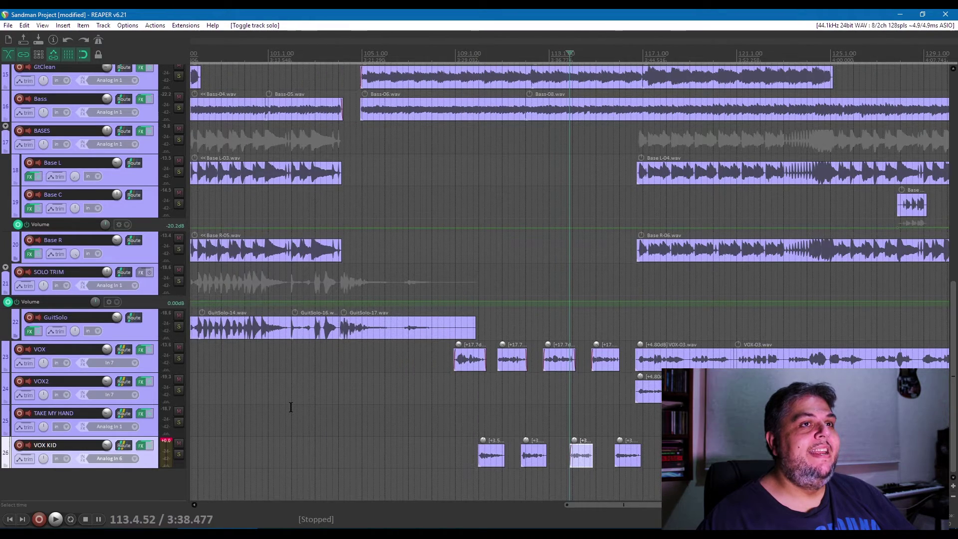
scroll(291, 407, down, 2)
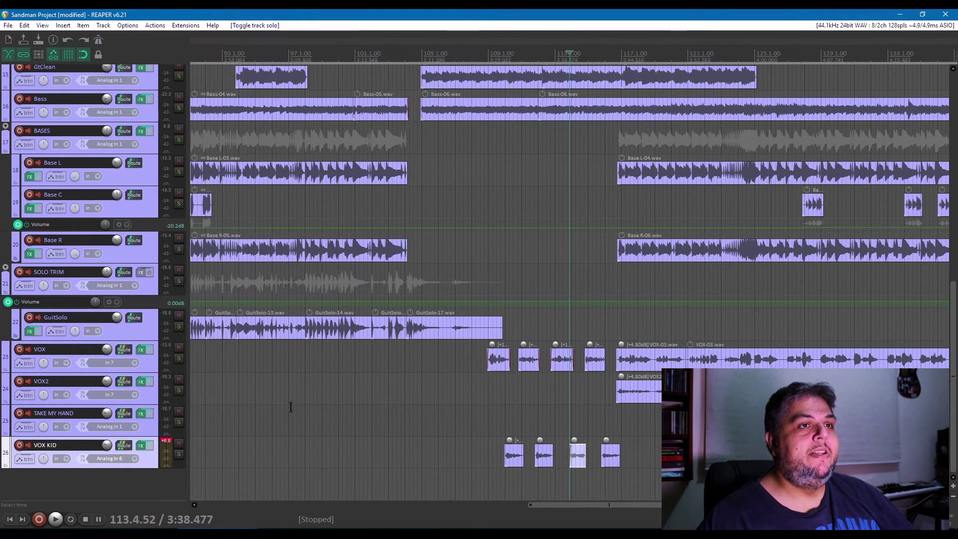
Inspect the vocal clips around the start of the VOX2 part near bar 117 and the tracks above them.
click(623, 408)
scroll(619, 412, up, 6)
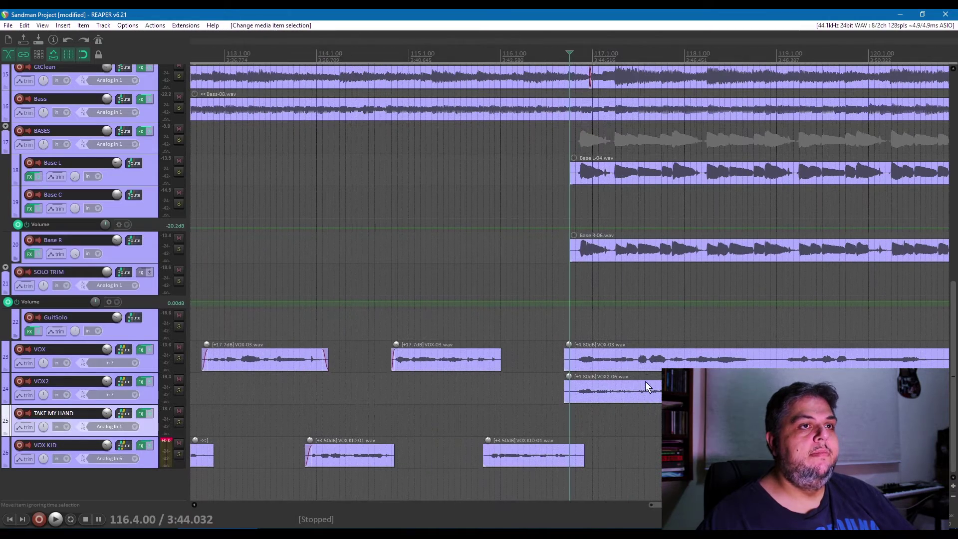
scroll(647, 371, down, 6)
scroll(10, 194, up, 10)
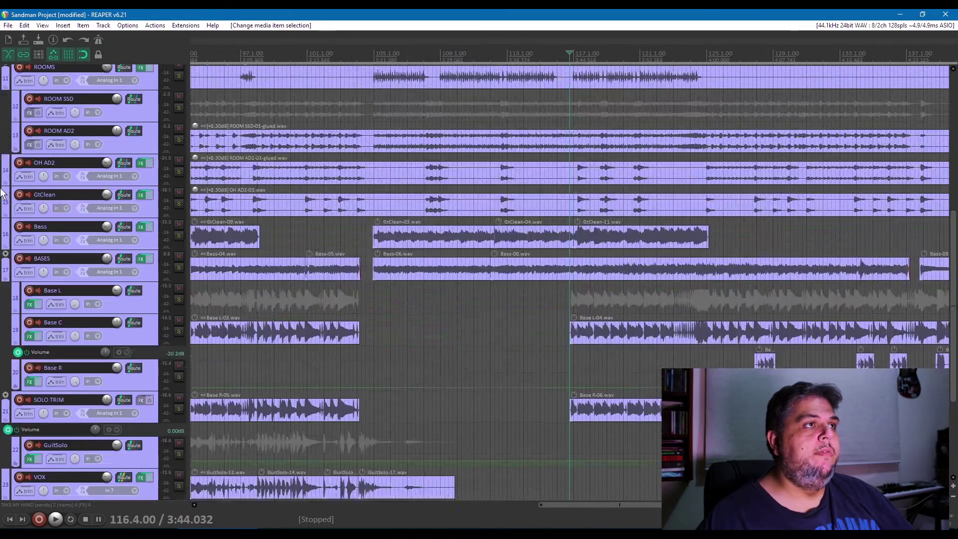
scroll(3, 200, up, 3)
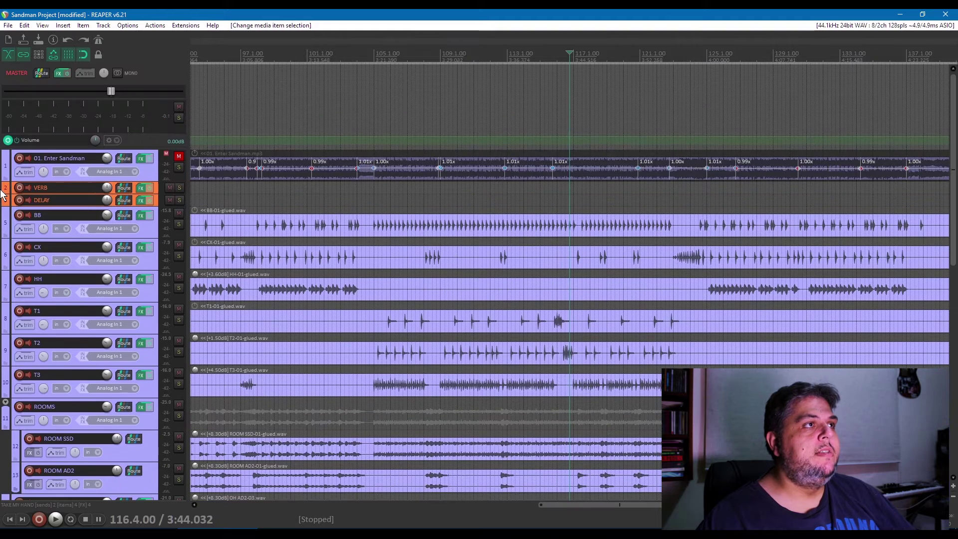
Show the mixer and review the TR5 EQ-81 and TR5 Master EQ-432 settings on the master track.
key(ctrl+m)
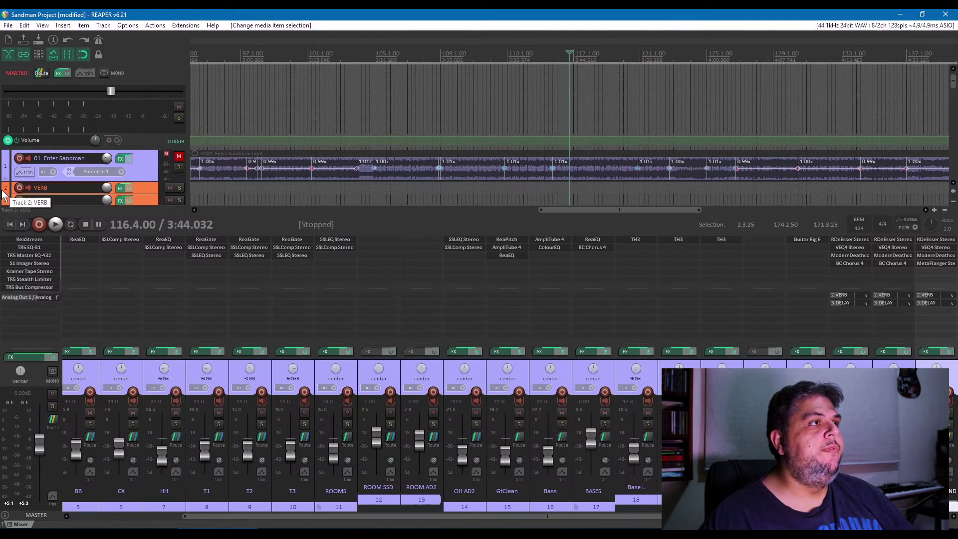
click(27, 248)
click(26, 255)
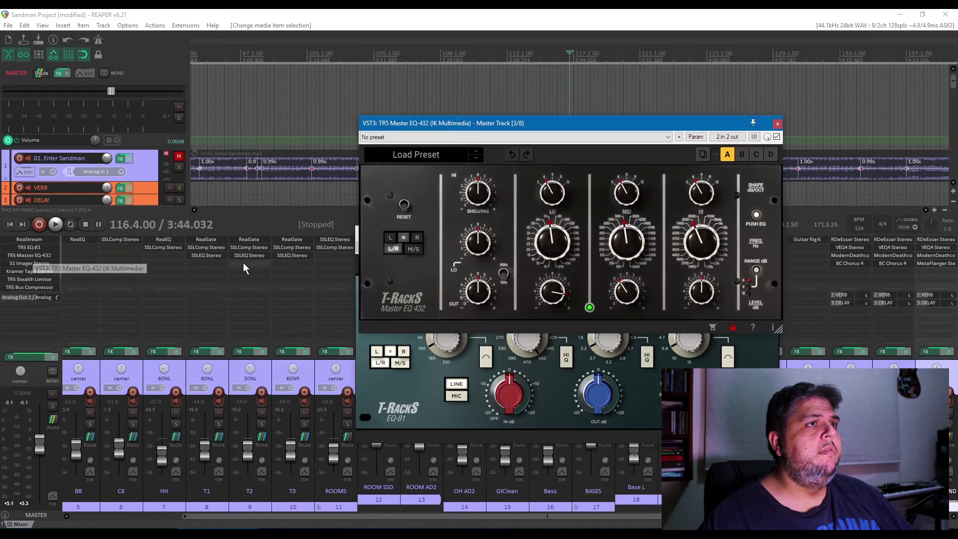
drag(439, 126, 104, 62)
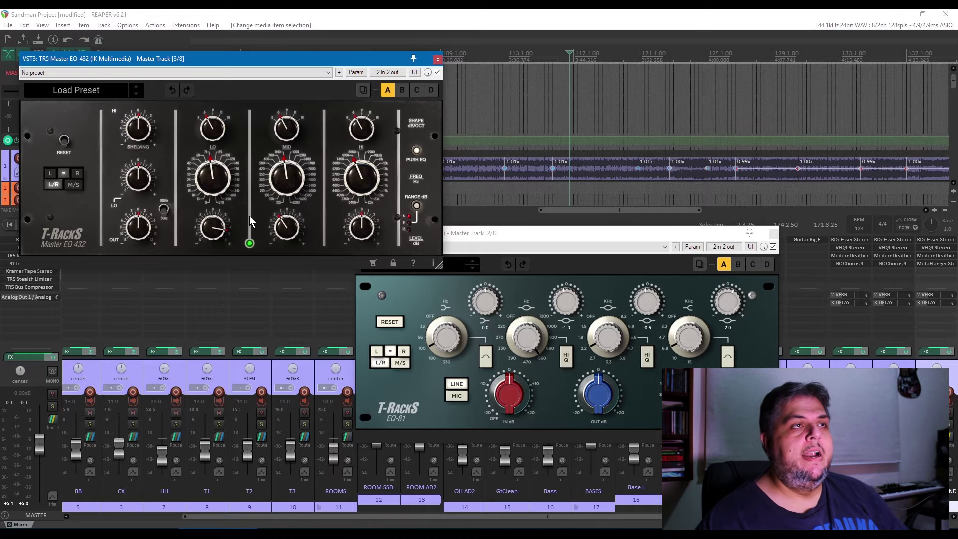
click(438, 59)
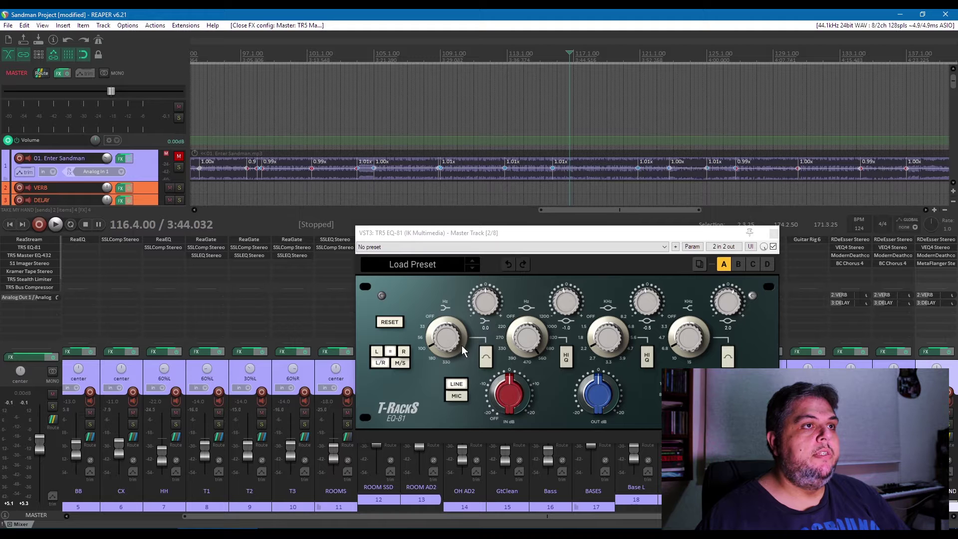
click(774, 233)
Review the S1 Imager Stereo settings on the master track and close the plugin.
click(24, 263)
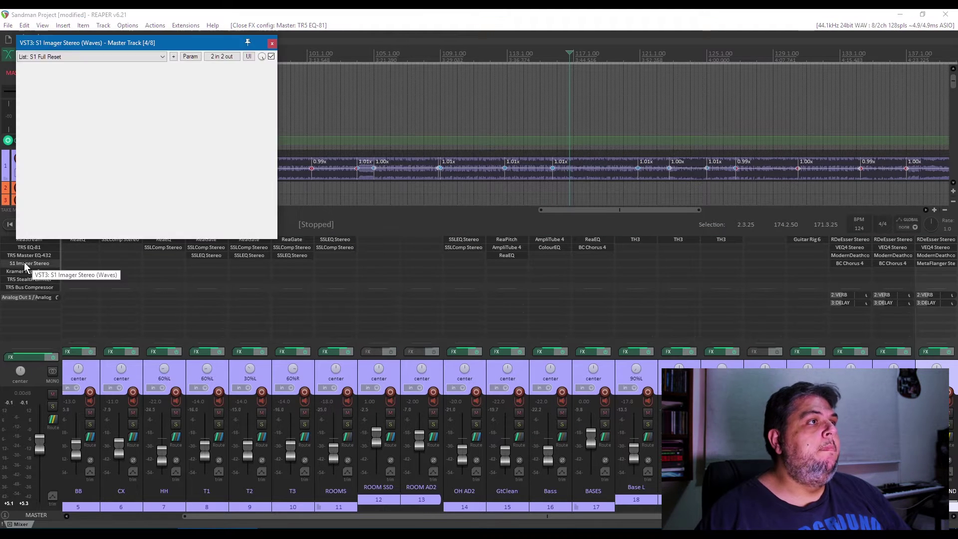
drag(148, 41, 606, 97)
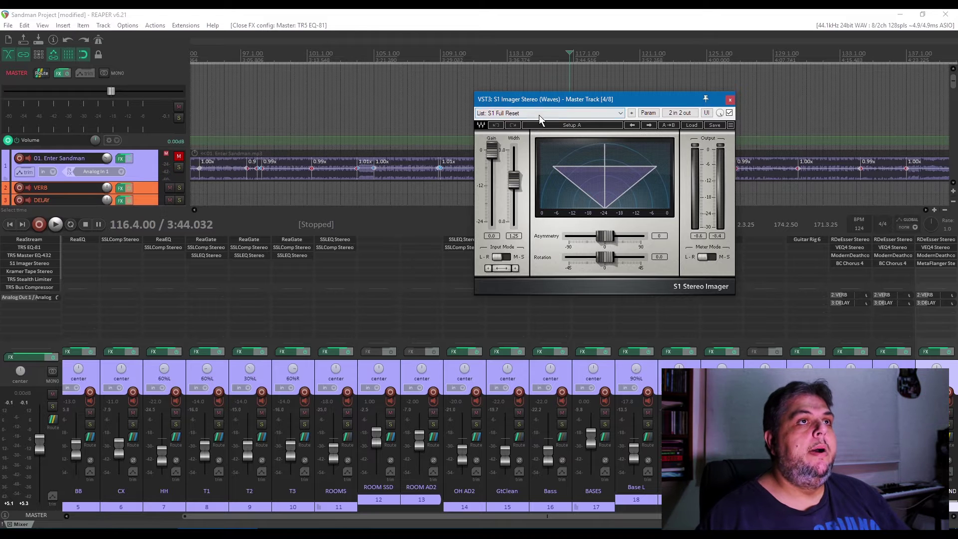
drag(540, 97, 510, 106)
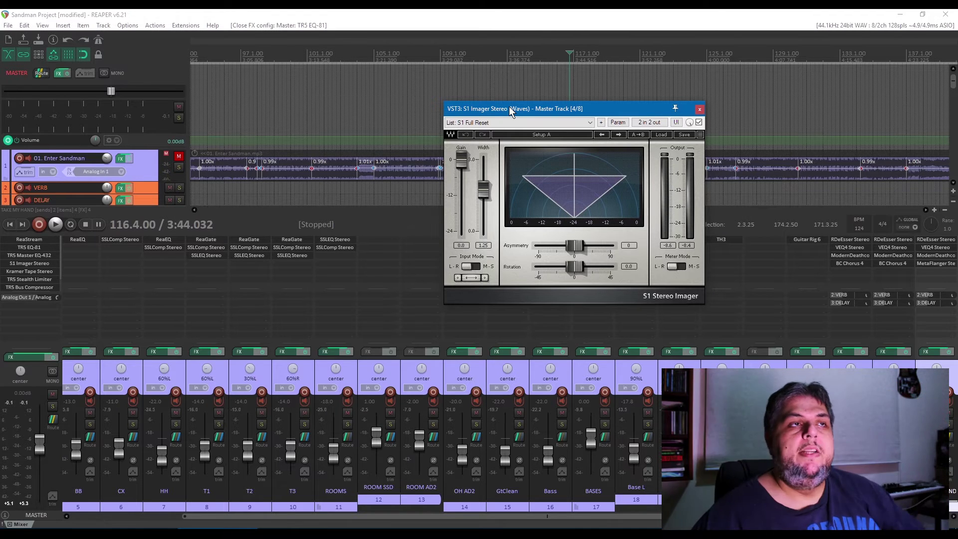
click(700, 110)
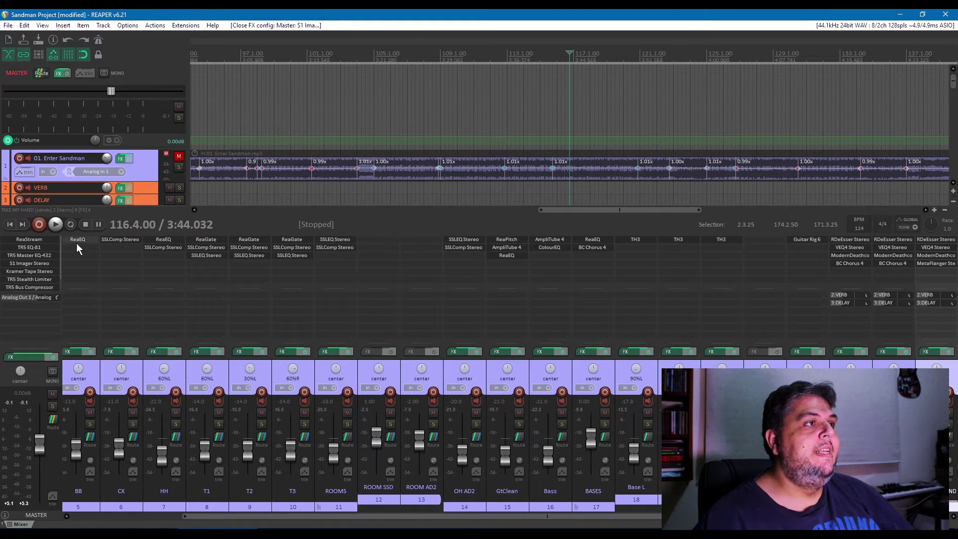
Review the Kramer Tape Stereo settings on the master track and close the plugin.
click(23, 271)
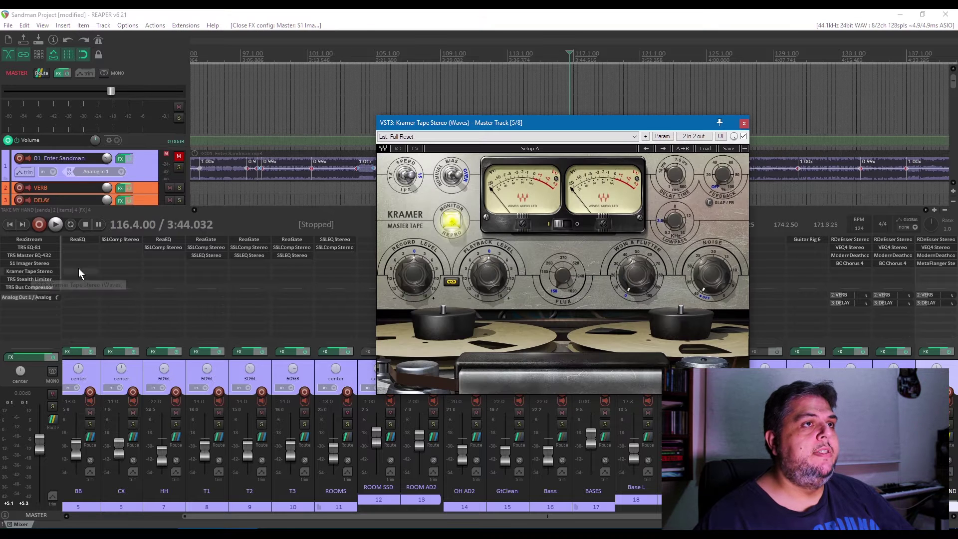
drag(540, 139, 498, 69)
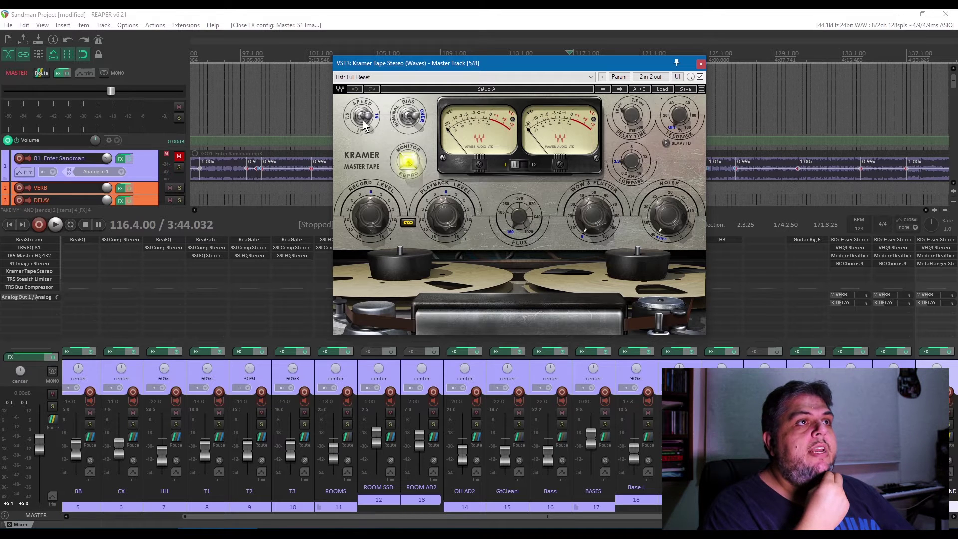
click(700, 64)
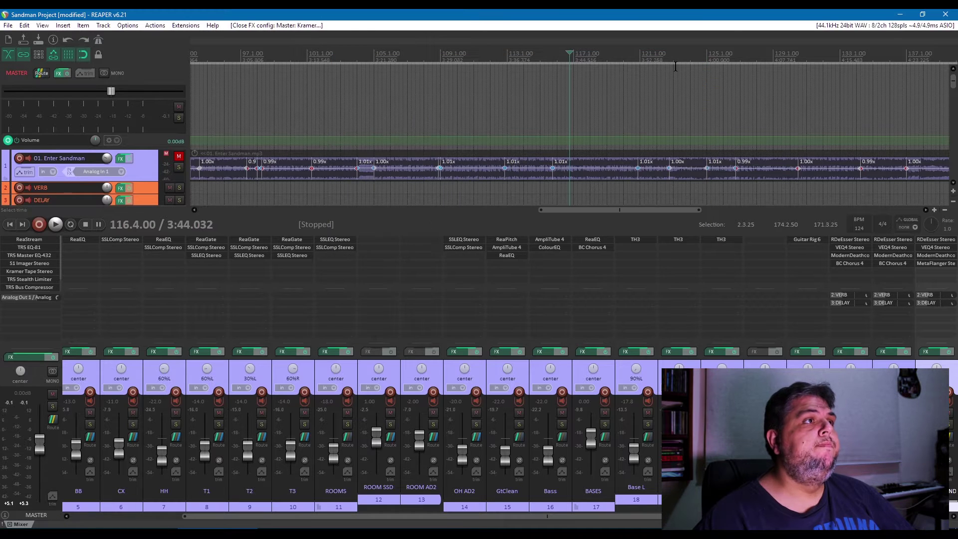
Check the TR5 Stealth Limiter settings on the master track and remove that limiter from the effects chain.
click(15, 279)
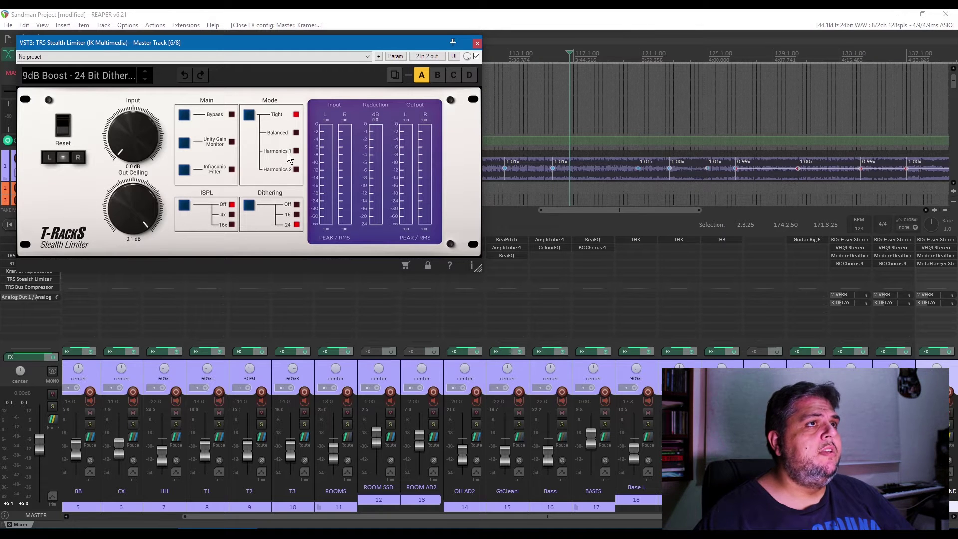
click(477, 45)
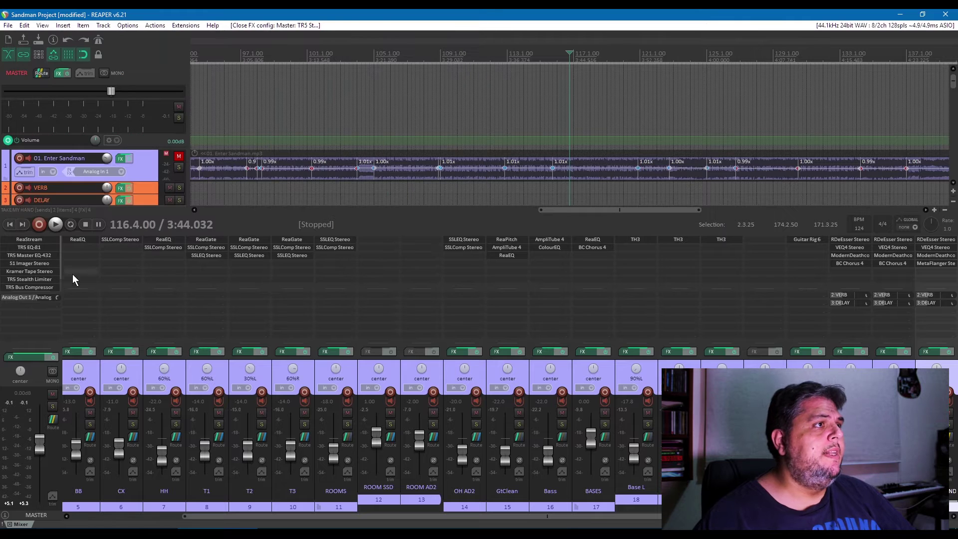
shift+click(23, 281)
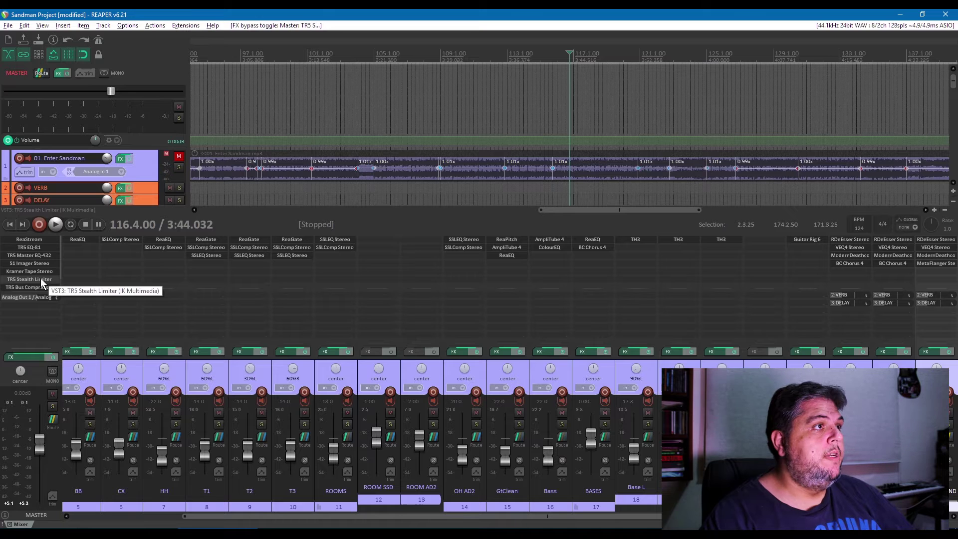
alt+click(40, 279)
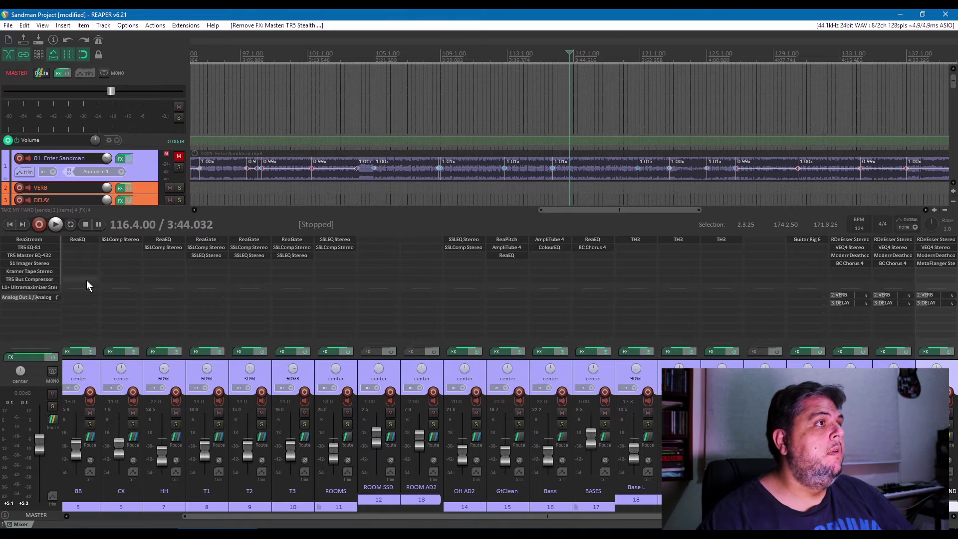
Review the TR5 Bus Compressor settings on the master track and close the plugin.
click(20, 281)
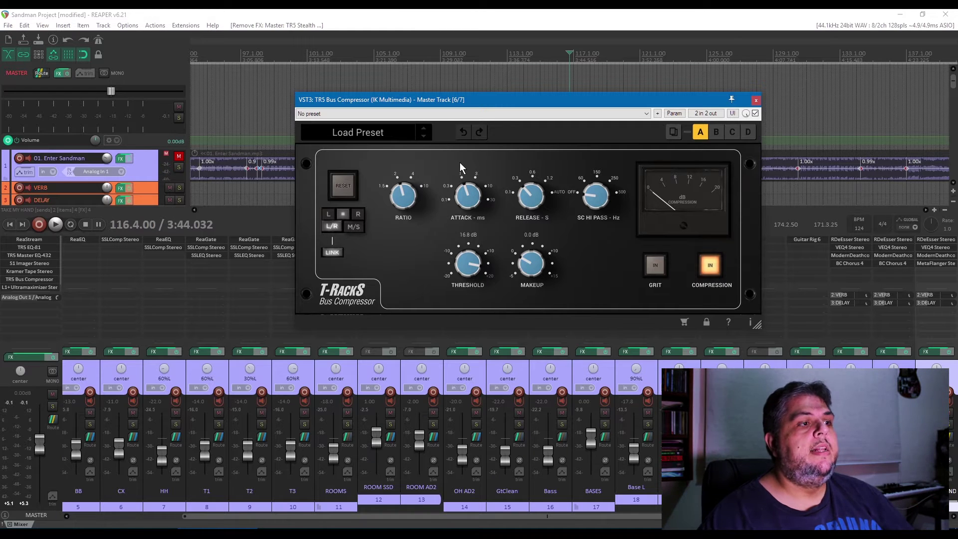
click(535, 10)
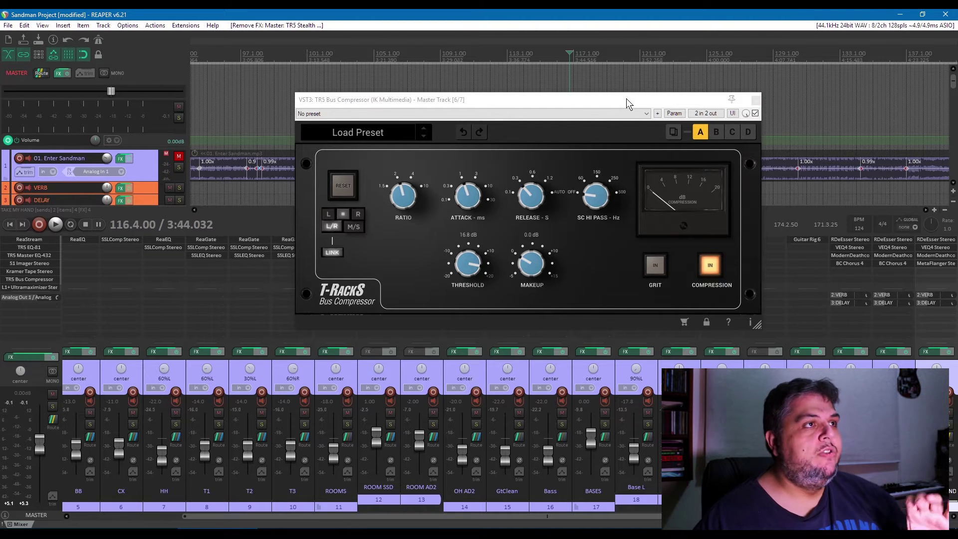
click(756, 100)
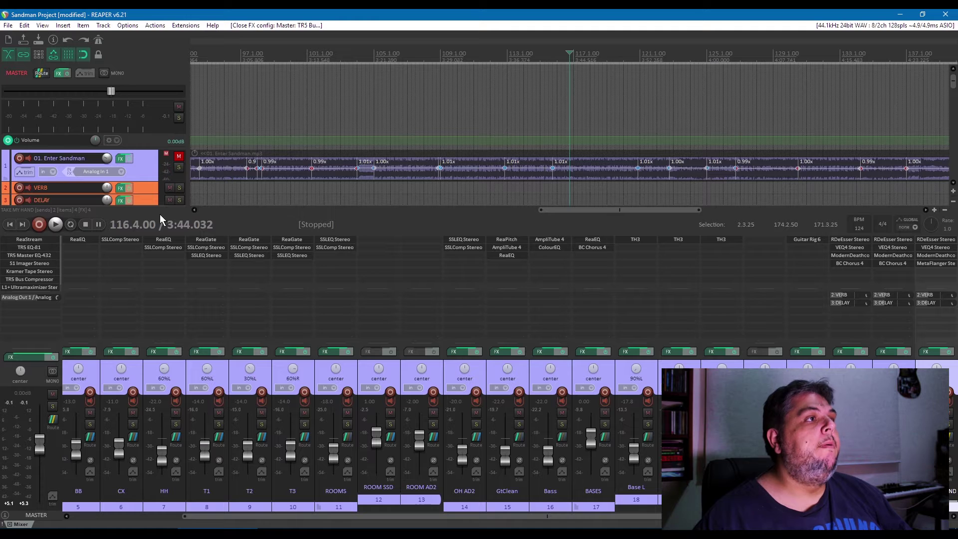
Review the L1+ Ultramaximizer Stereo settings on the master track and close its plugin windows.
scroll(32, 281, down, 1)
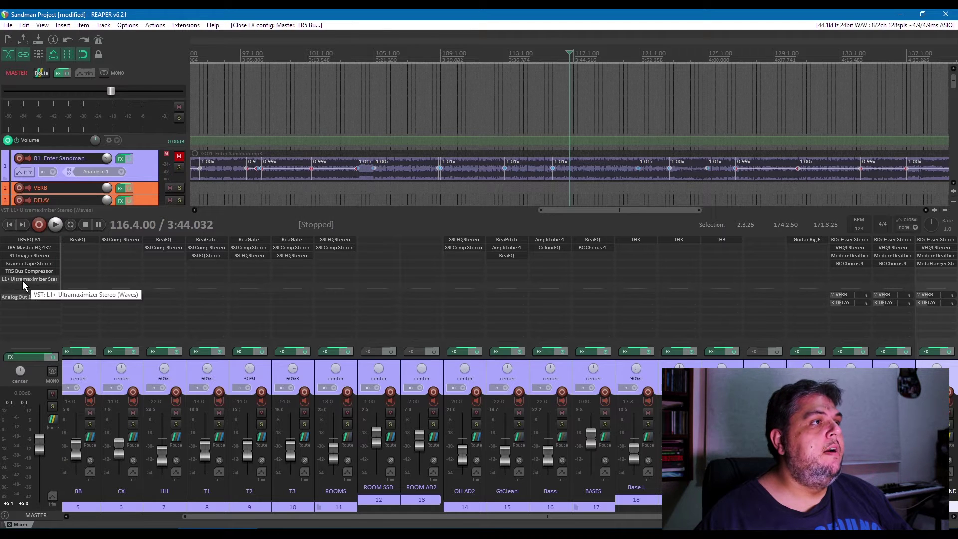
click(22, 280)
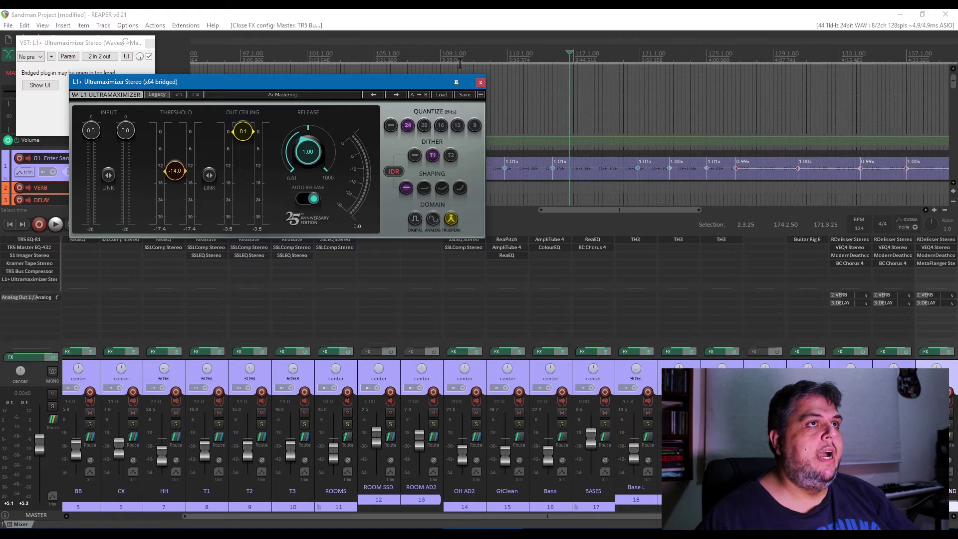
click(480, 83)
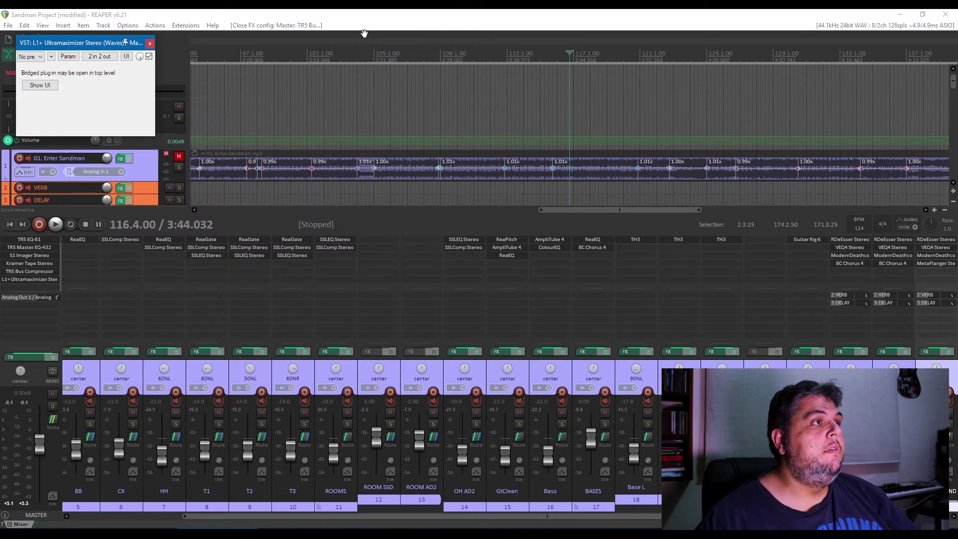
scroll(25, 275, up, 1)
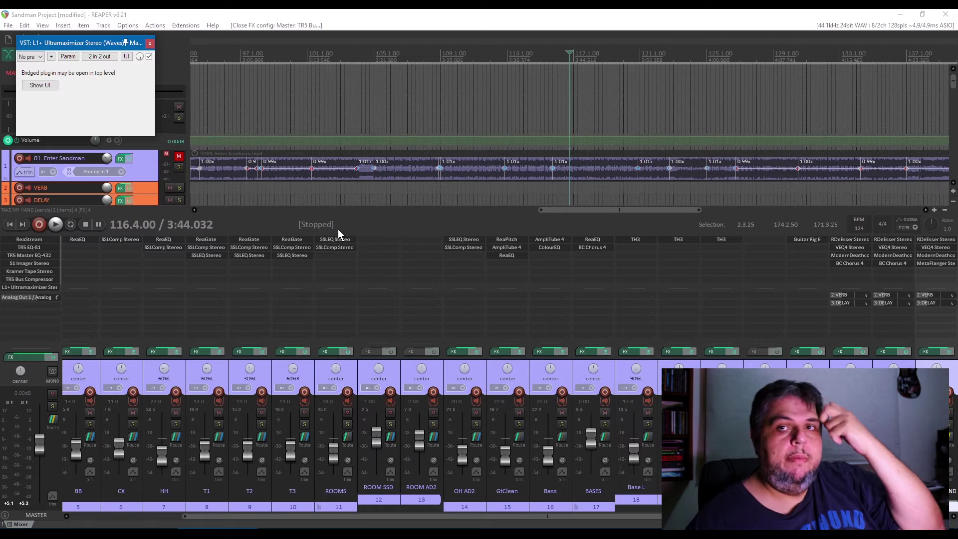
click(509, 31)
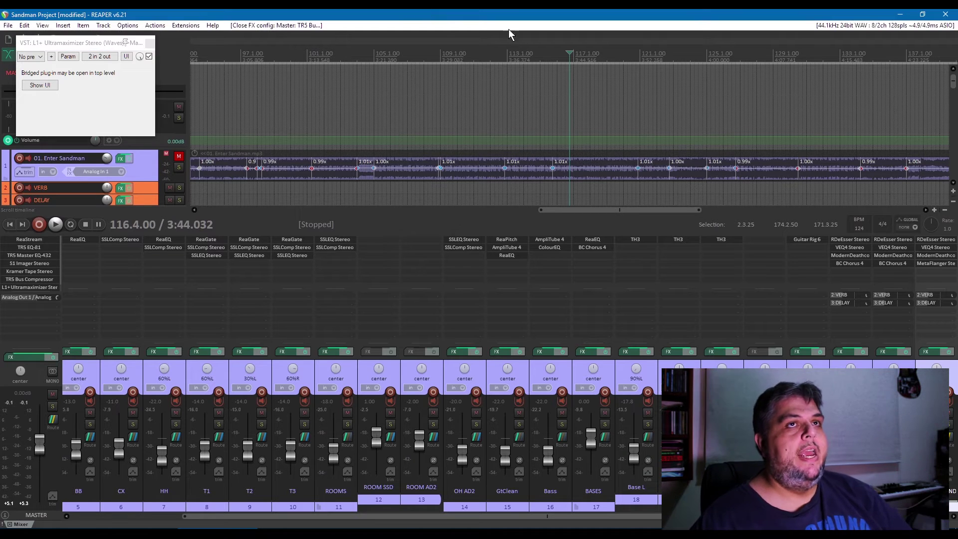
click(150, 43)
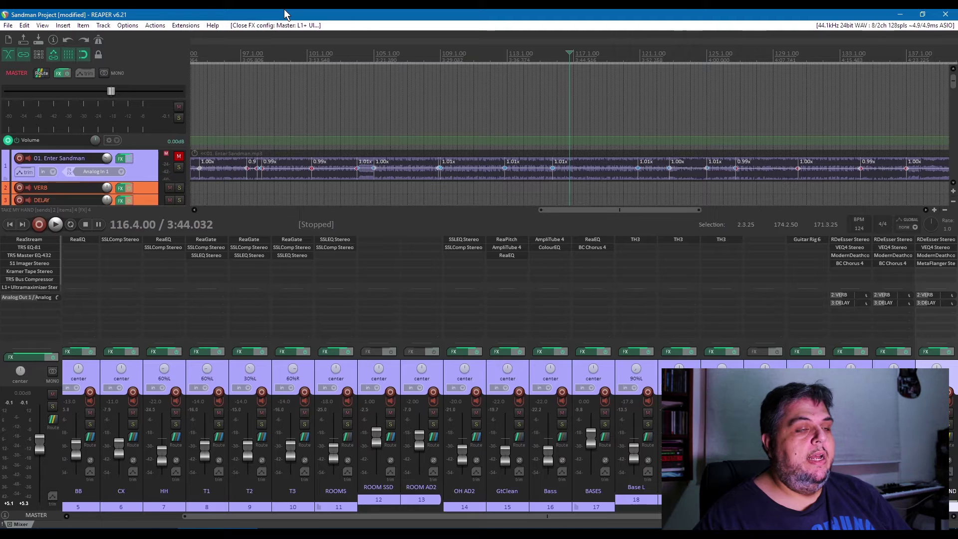
Hide the mixer and select the drum tracks from BB through ROOMS plus OH AD2.
key(ctrl+m)
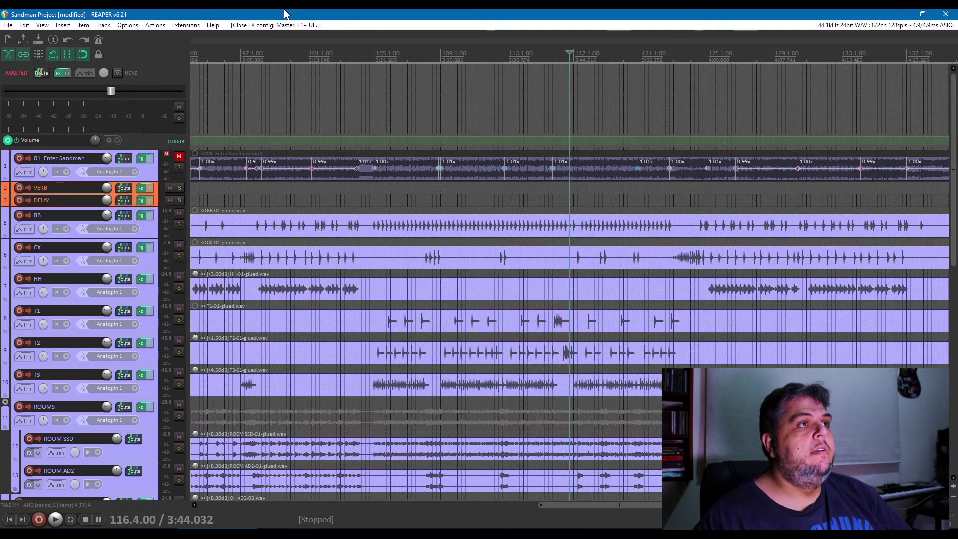
click(148, 232)
shift+click(146, 419)
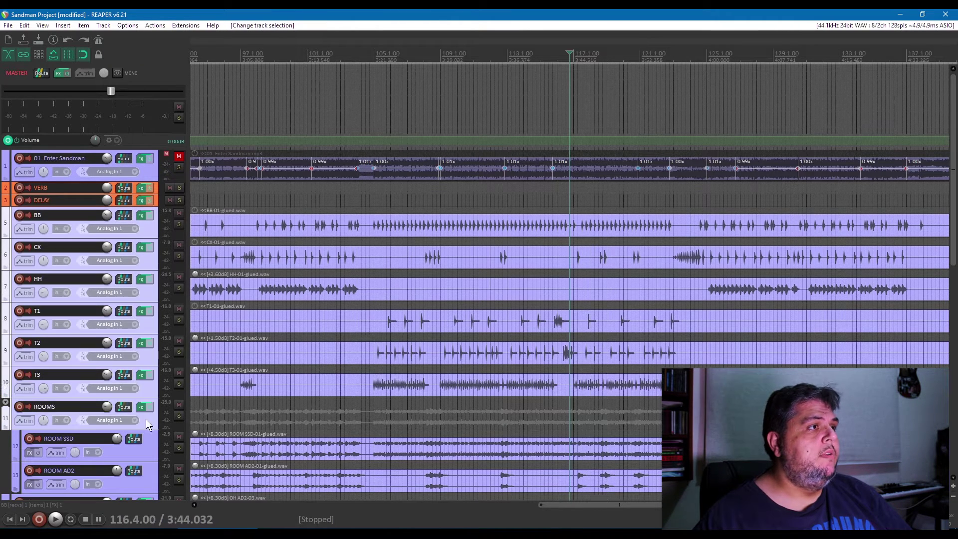
scroll(146, 419, down, 2)
shift+click(148, 451)
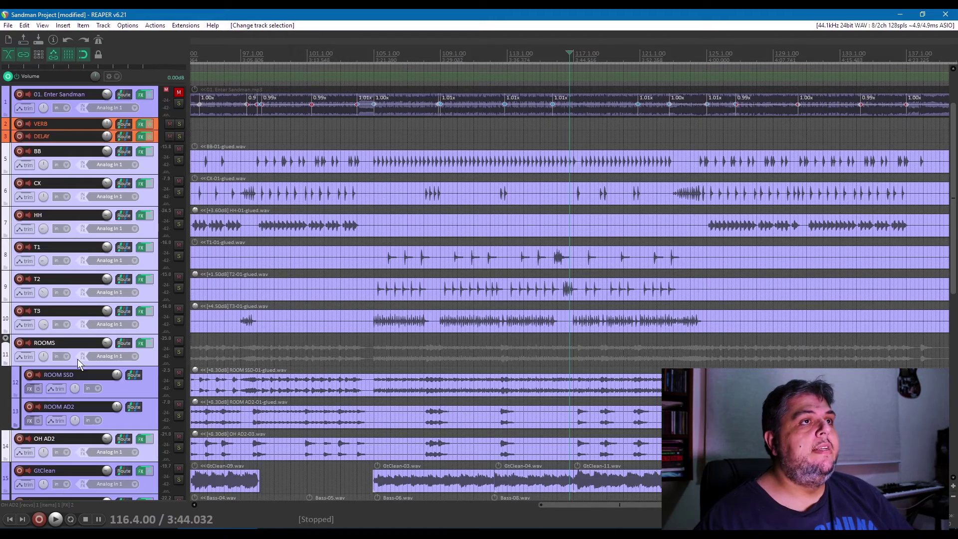
Place the edit cursor at 30.4.50, where the hi-hat part begins.
scroll(307, 289, down, 6)
click(329, 55)
scroll(325, 56, up, 10)
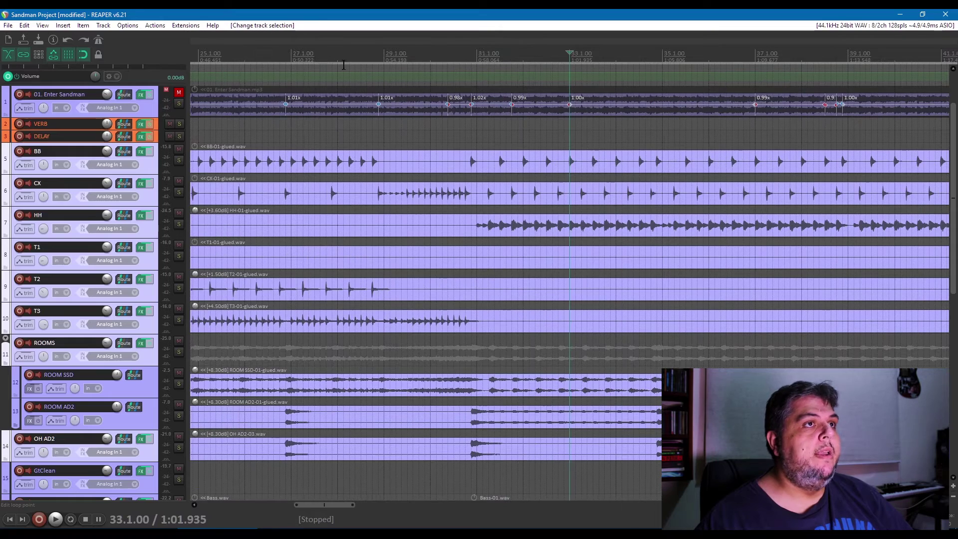
click(472, 72)
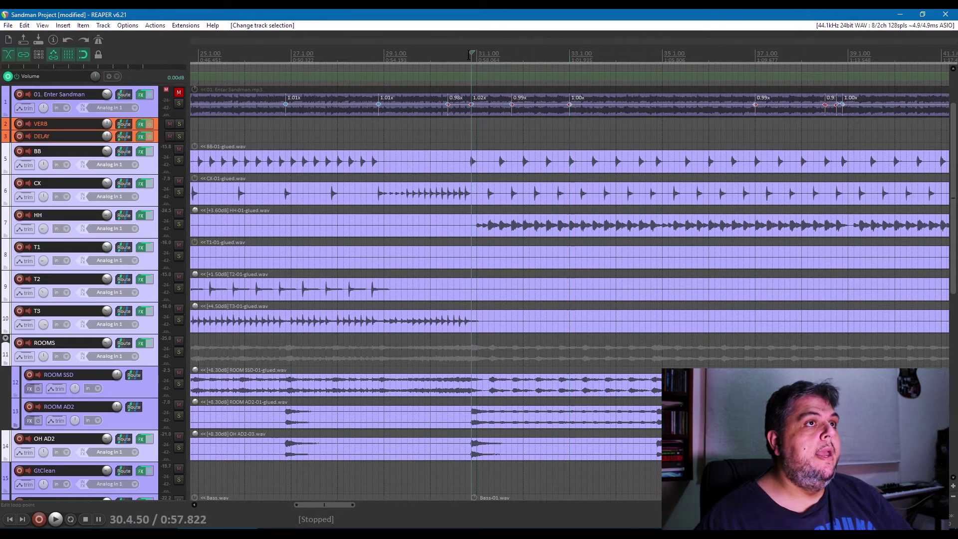
scroll(466, 53, up, 4)
scroll(479, 55, up, 3)
scroll(481, 106, down, 10)
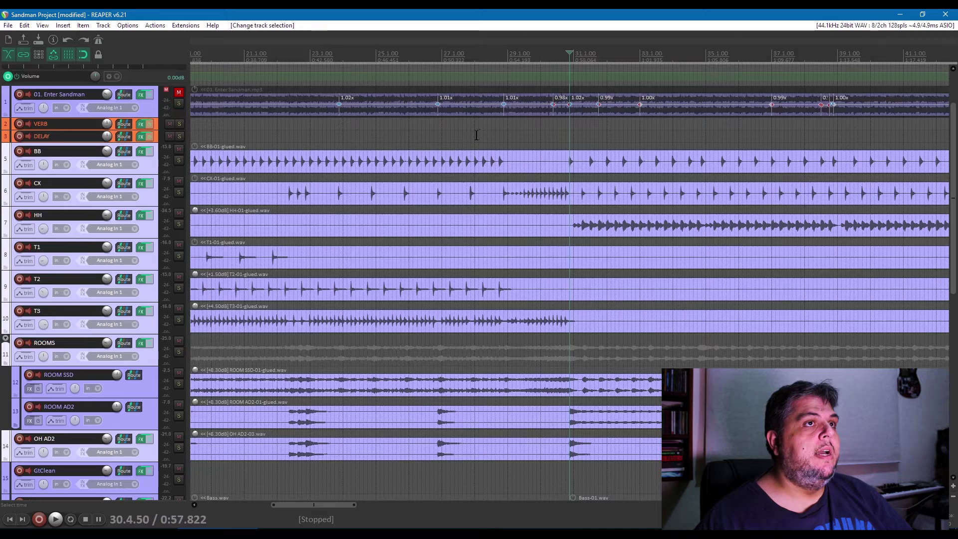
Solo the selected drum tracks, play them with the master effects enabled and show the master track.
click(178, 160)
key(ctrl+m)
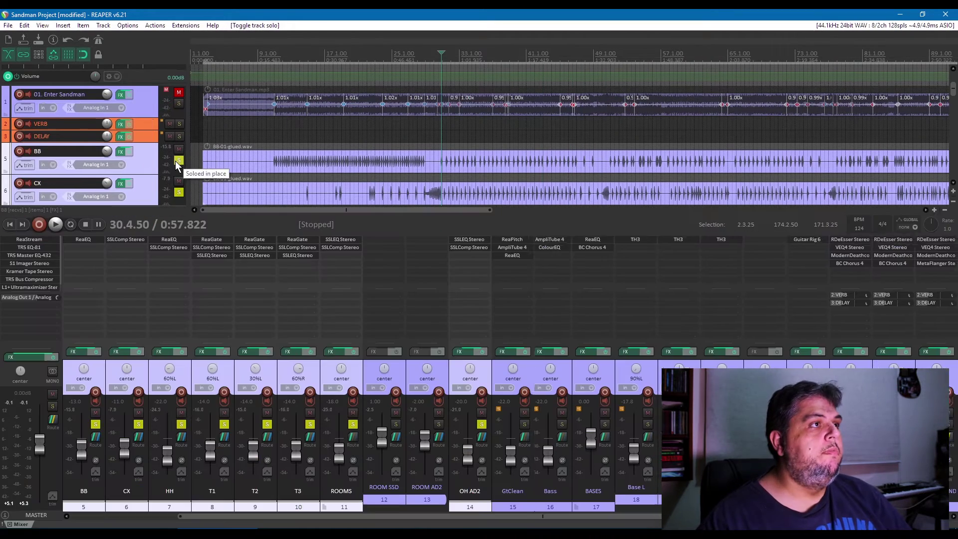
key(ctrl+m)
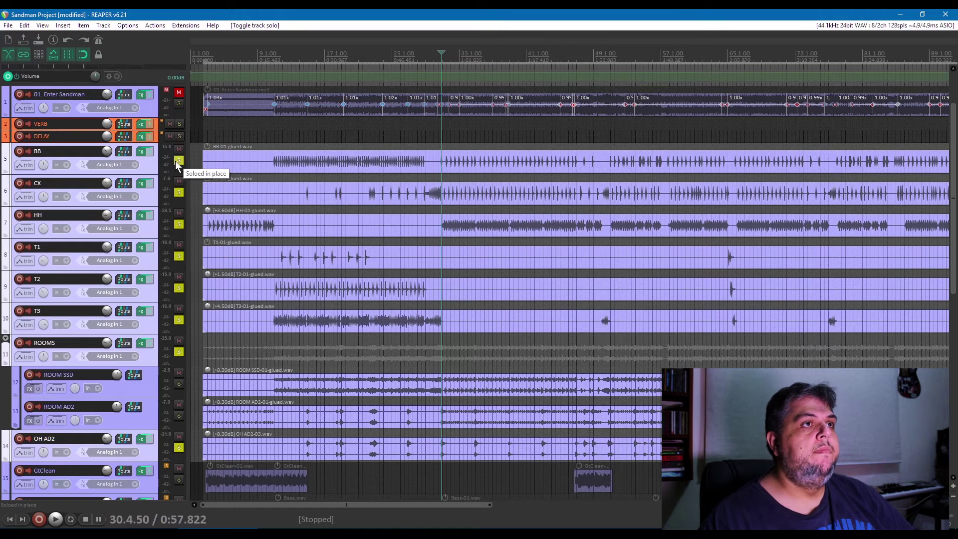
key(space)
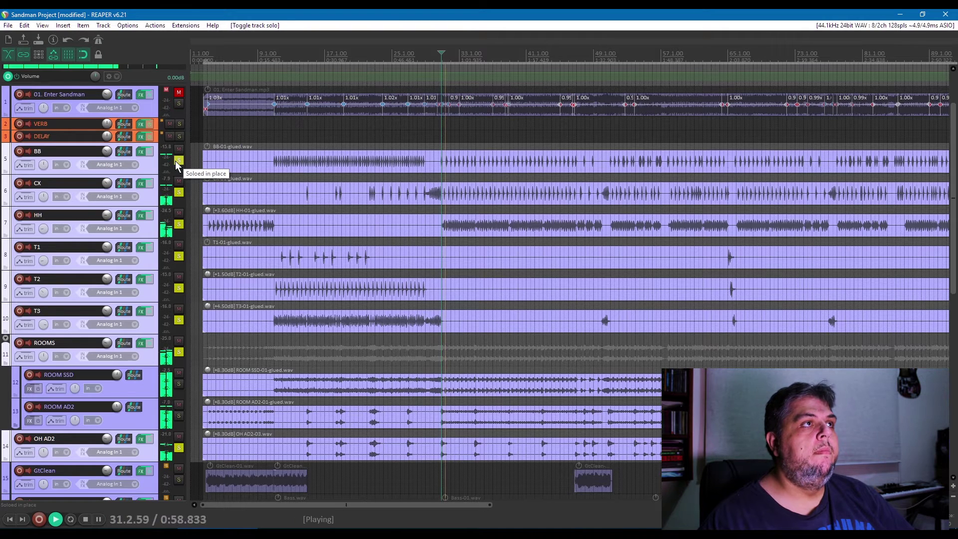
key(ctrl+alt+m)
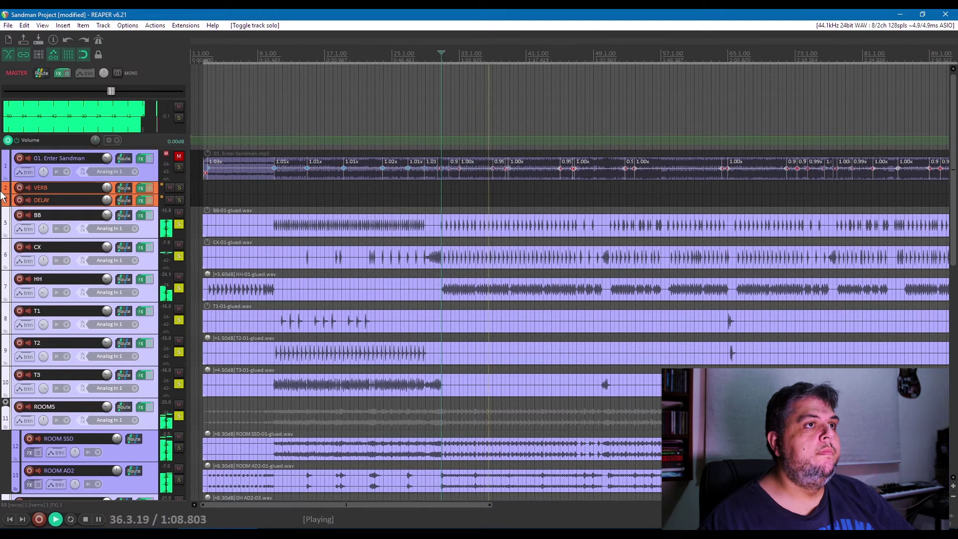
key(space)
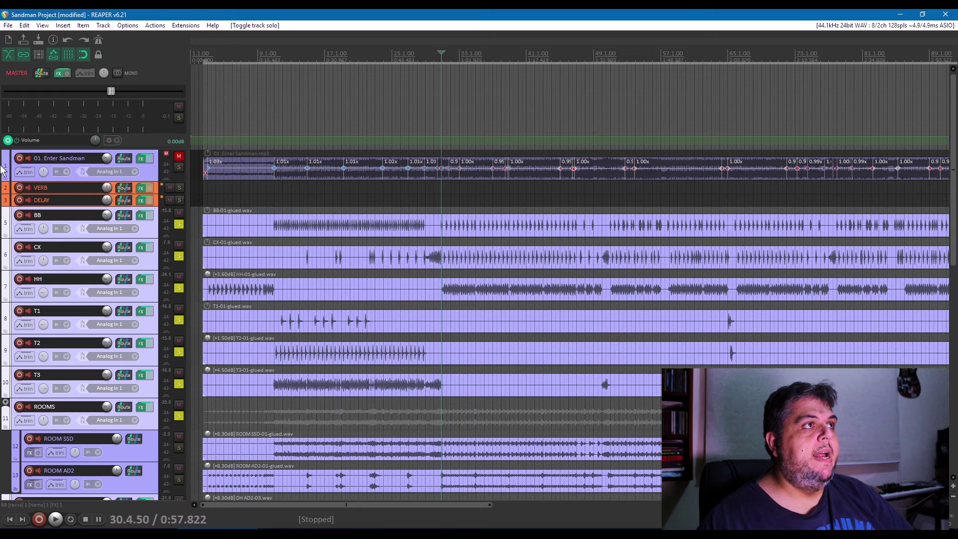
Bypass the master effects, listen to the soloed drums without them, and re-enable the effects.
click(69, 74)
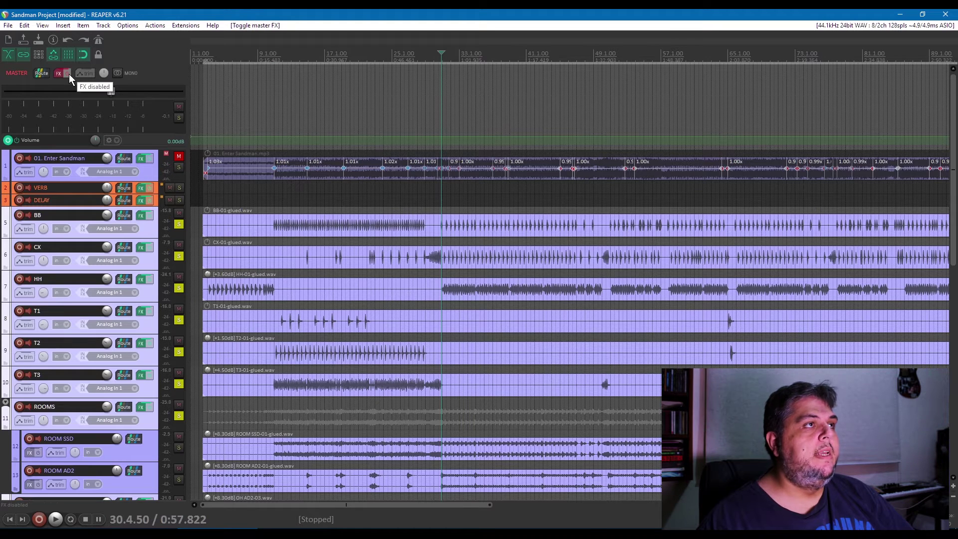
key(space)
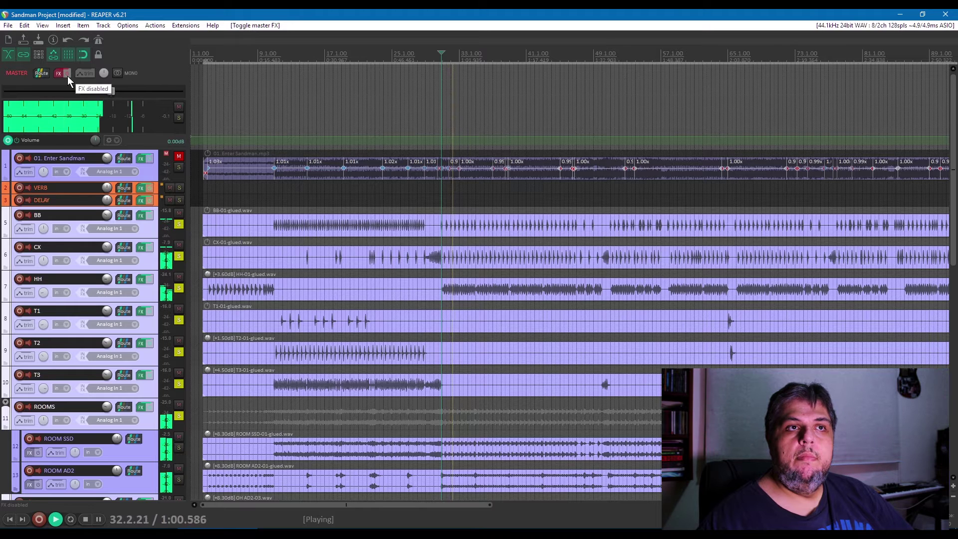
key(space)
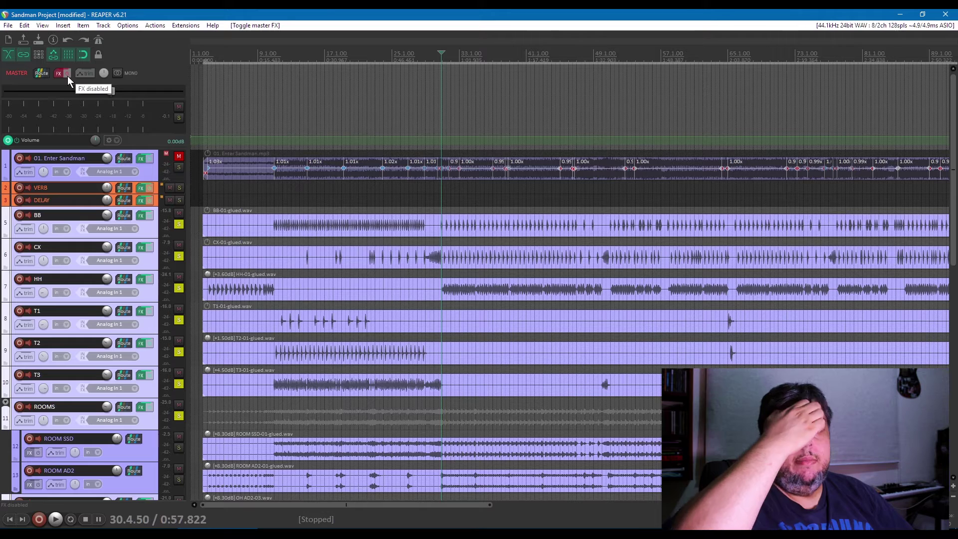
click(68, 76)
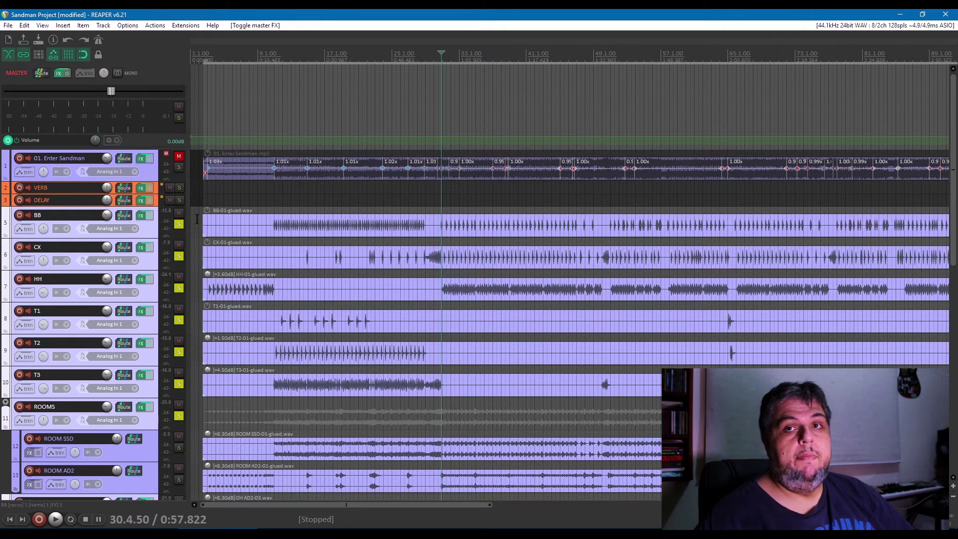
Solo the GtClean track alongside the drums and play from the start of its first clip at 2.4.25.
scroll(2, 319, down, 4)
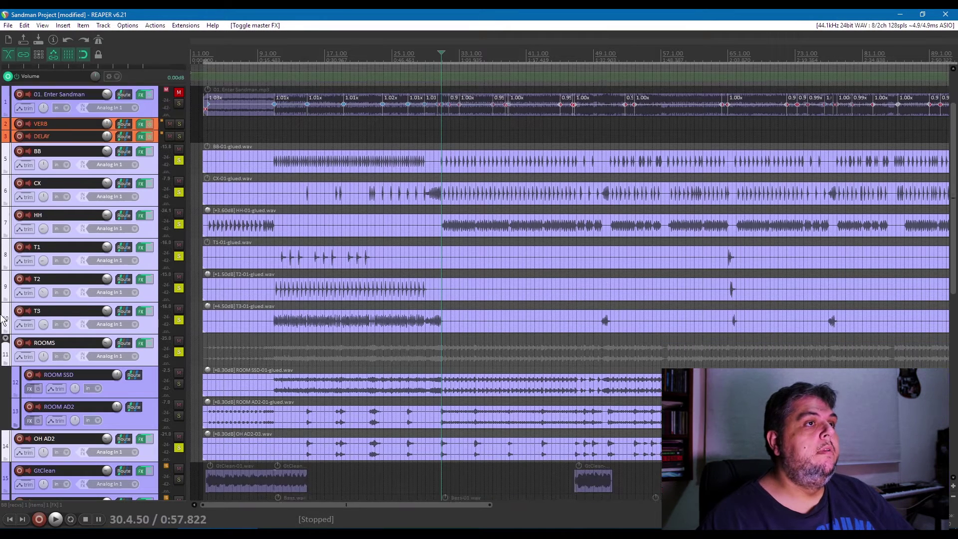
scroll(3, 319, down, 2)
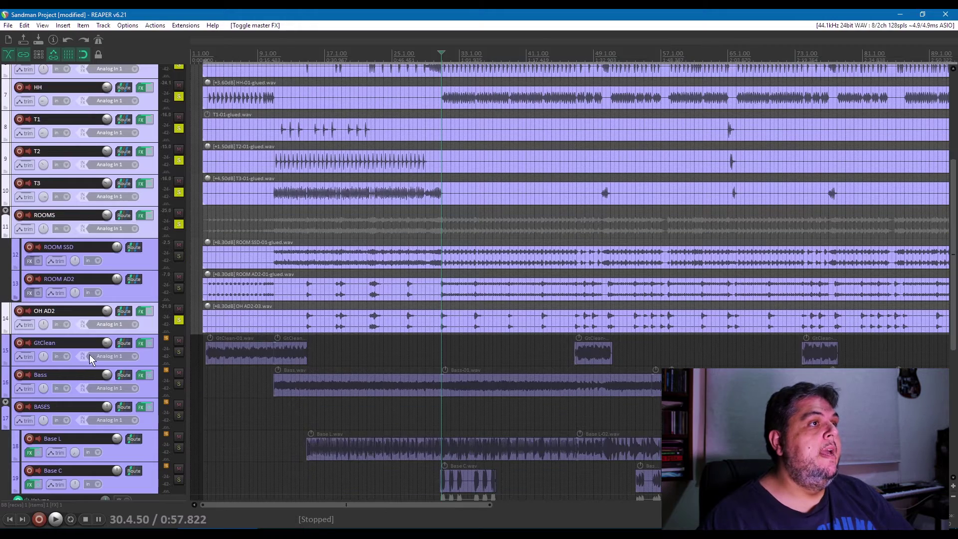
click(180, 353)
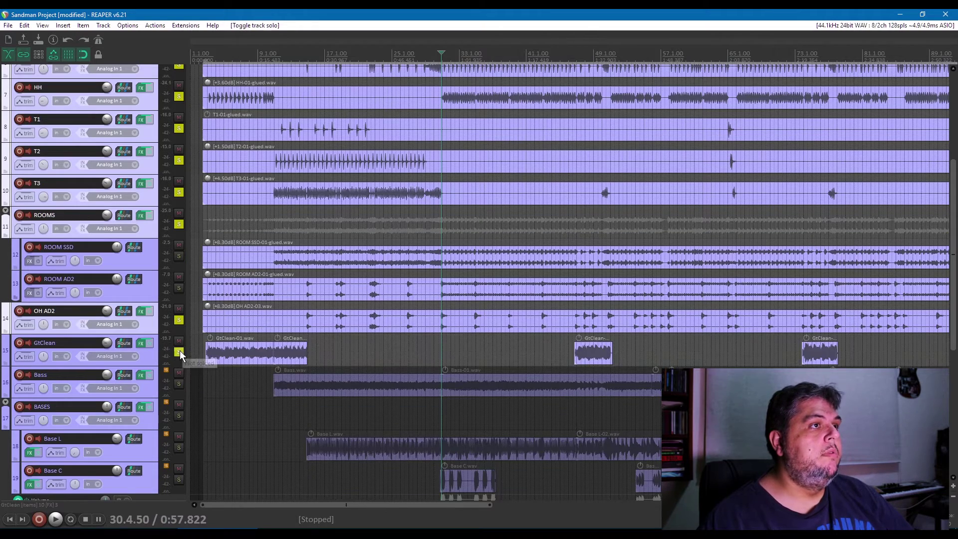
click(210, 375)
scroll(210, 376, up, 8)
click(360, 374)
click(178, 352)
key(space)
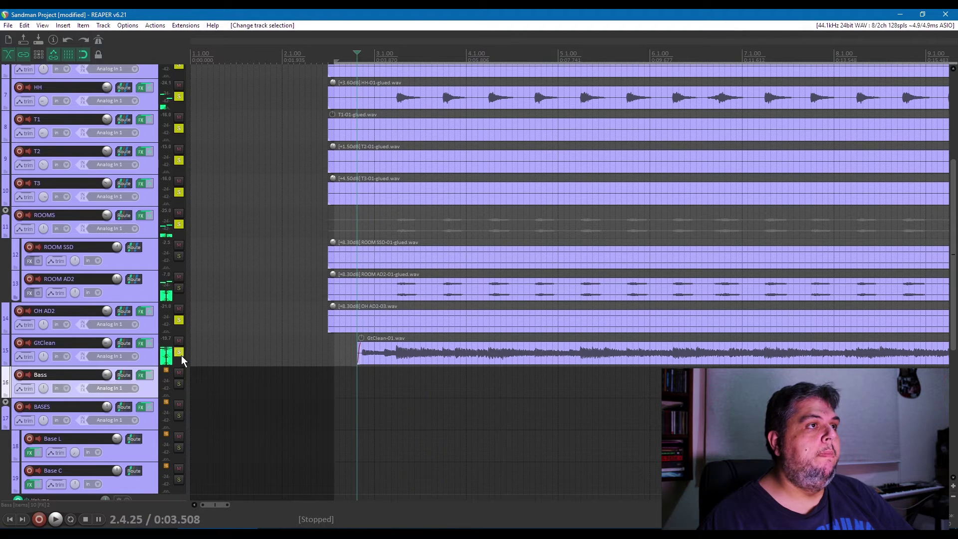
Unsolo all the drum tracks from OH AD2 up to BB and play the GtClean track alone.
click(179, 320)
click(179, 224)
click(178, 193)
click(179, 160)
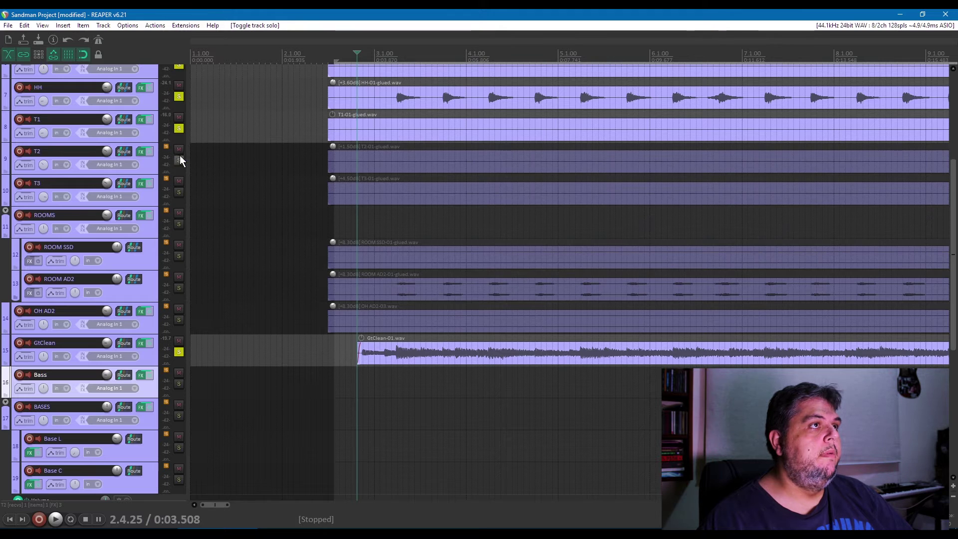
click(179, 128)
click(179, 97)
scroll(2, 103, up, 4)
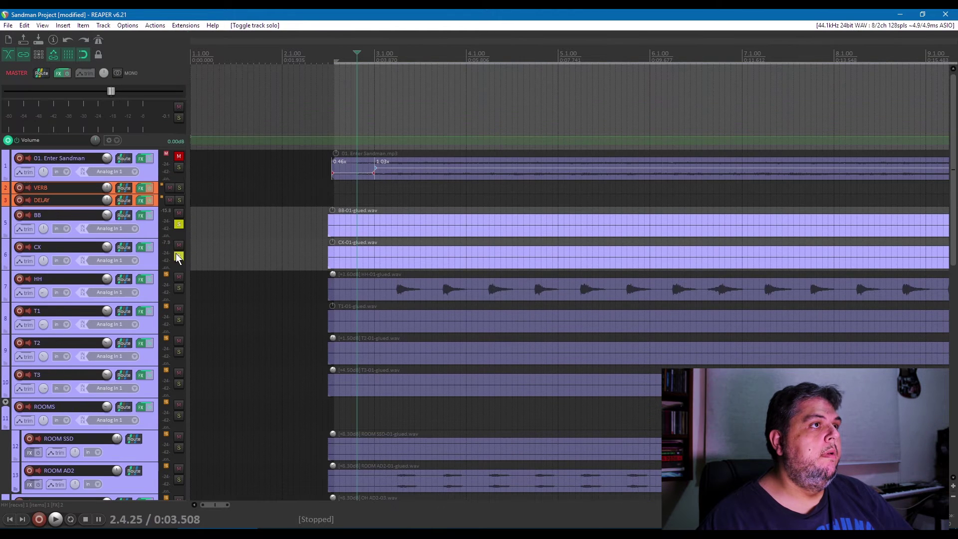
click(179, 256)
click(178, 224)
scroll(179, 234, down, 4)
key(space)
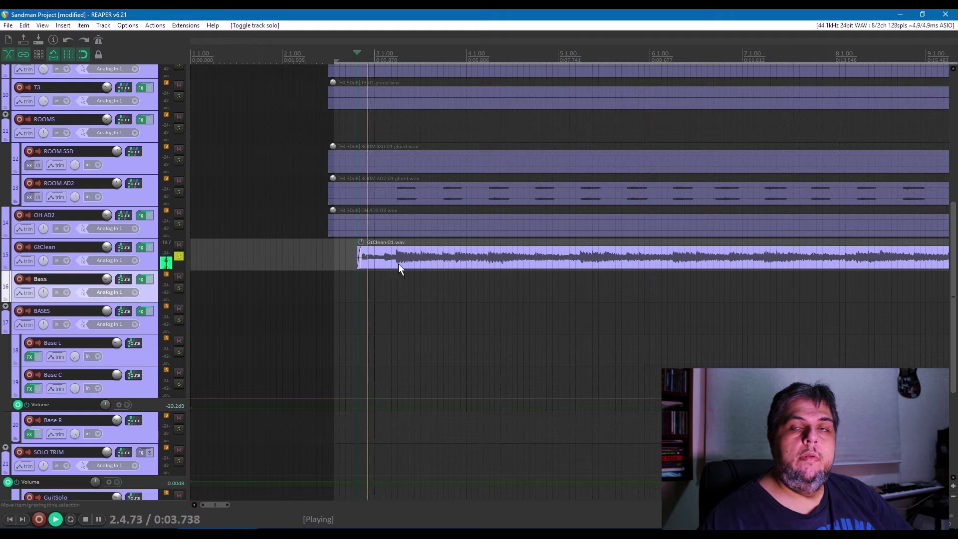
Show the mixer, review the ReaPitch settings on the GtClean track, stop playback and close the plugin.
key(ctrl+m)
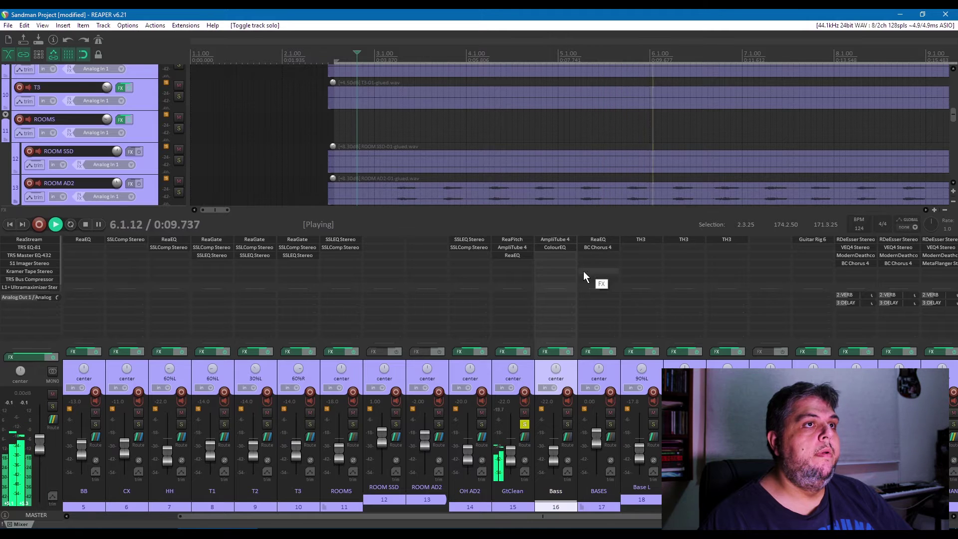
click(505, 240)
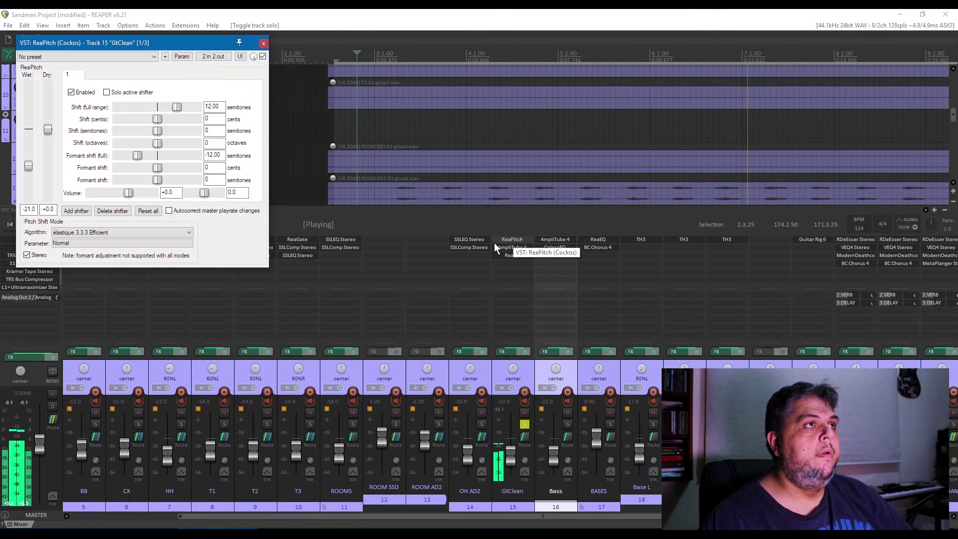
click(516, 9)
key(space)
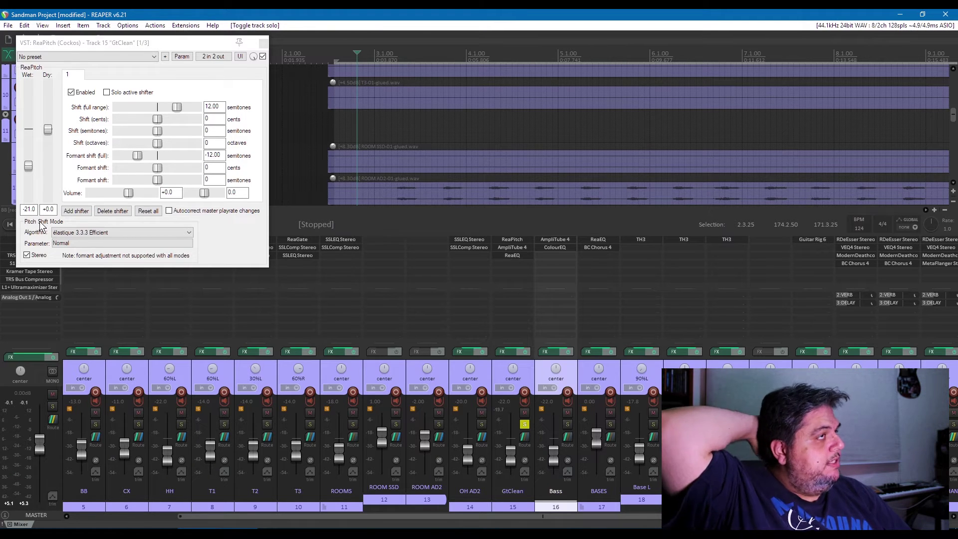
click(263, 42)
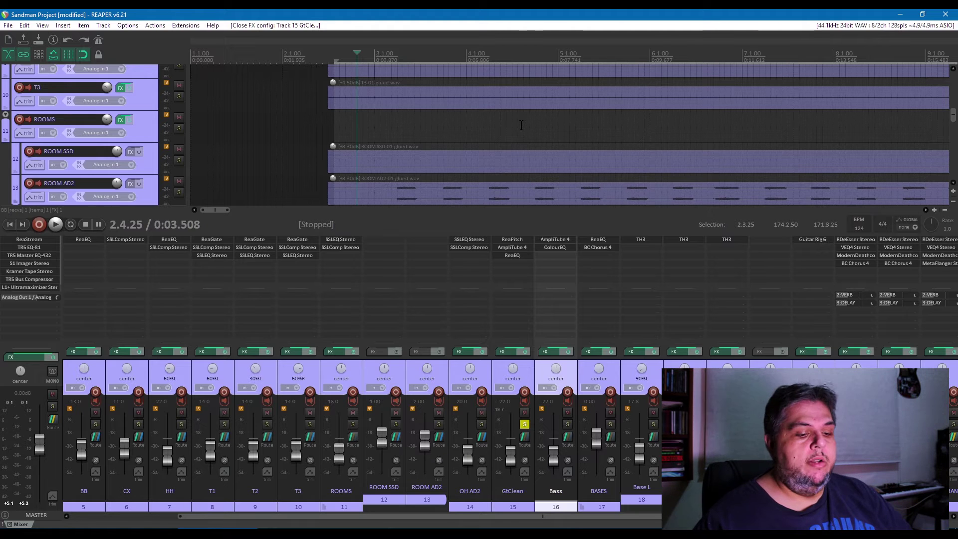
Hide the mixer and unsolo the GtClean track.
key(ctrl+m)
key(ctrl+m)
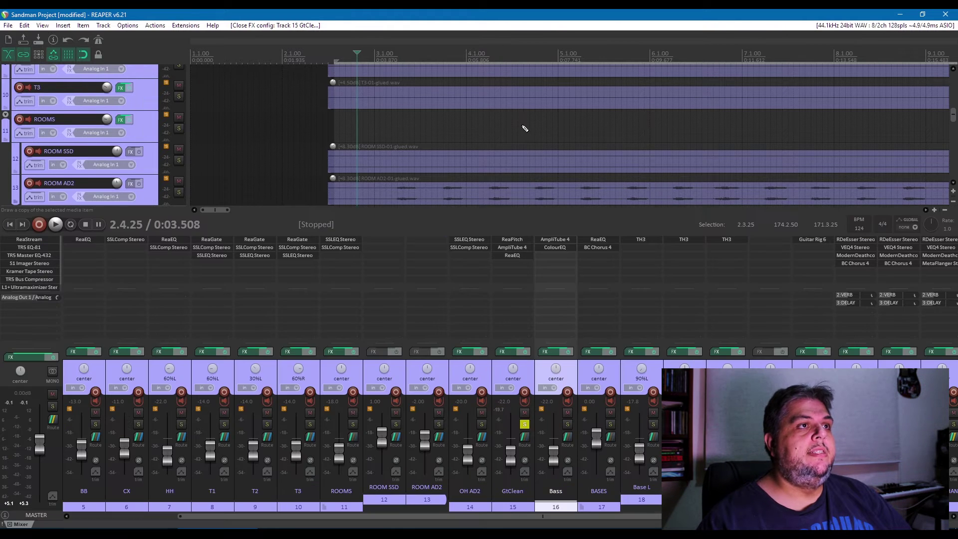
key(ctrl+m)
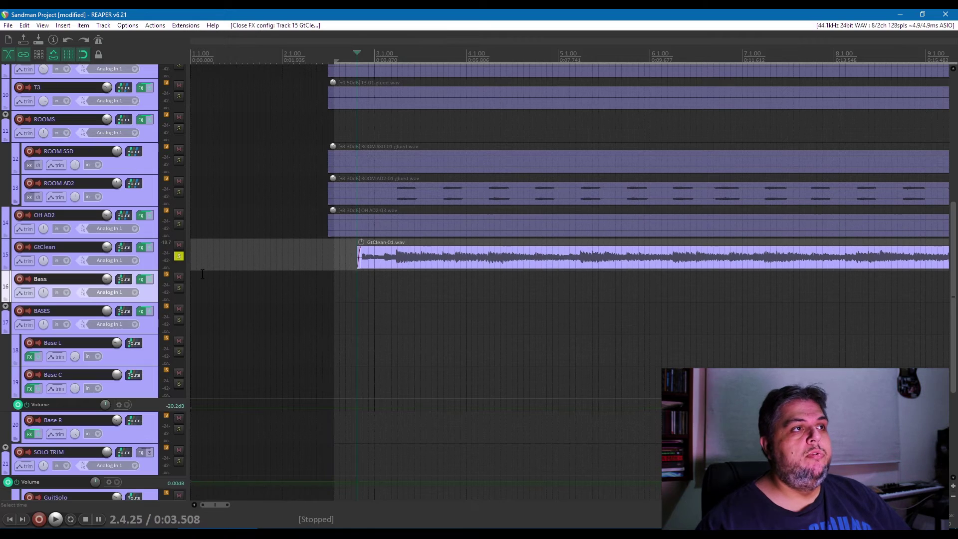
click(179, 256)
Solo the Bass track and play it from 10.4.50, just before its first clip.
scroll(475, 284, down, 2)
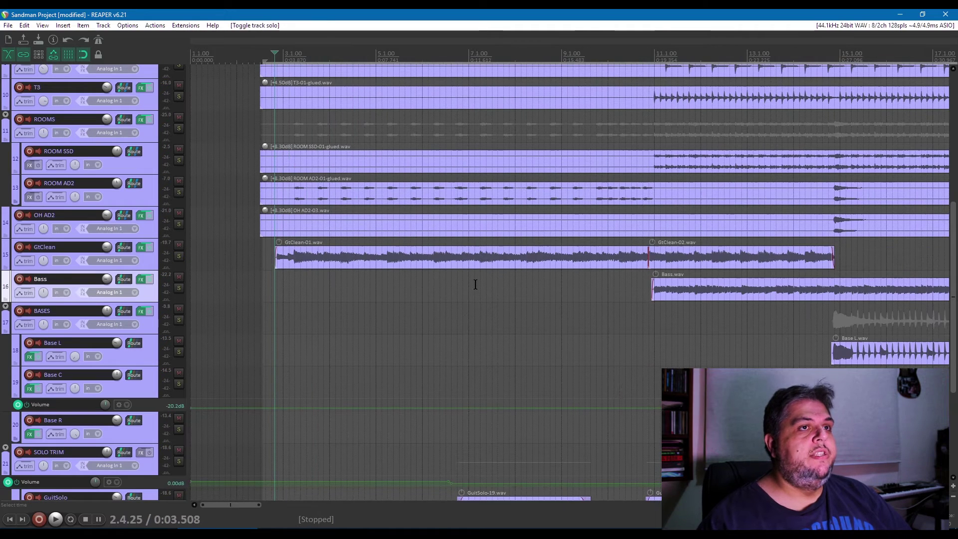
click(657, 317)
scroll(654, 317, up, 3)
click(551, 319)
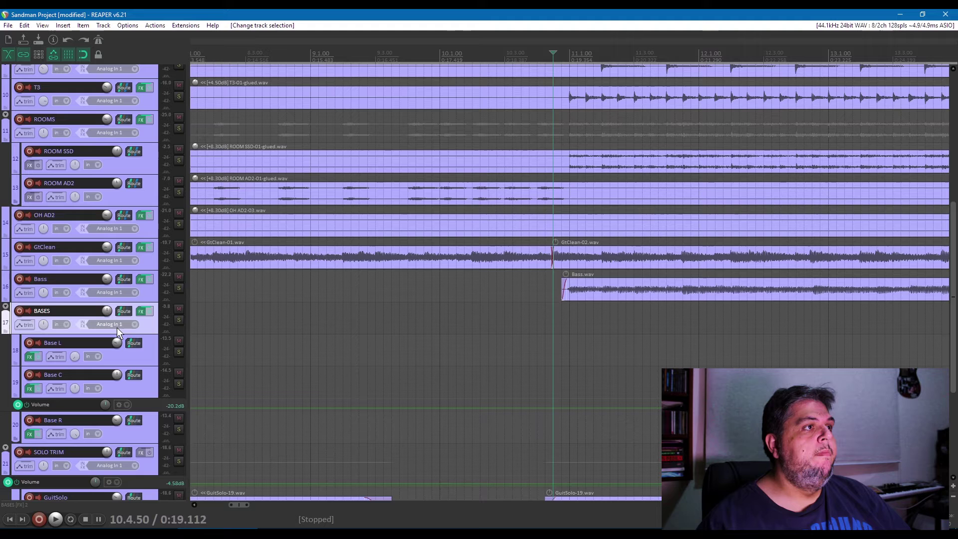
click(178, 288)
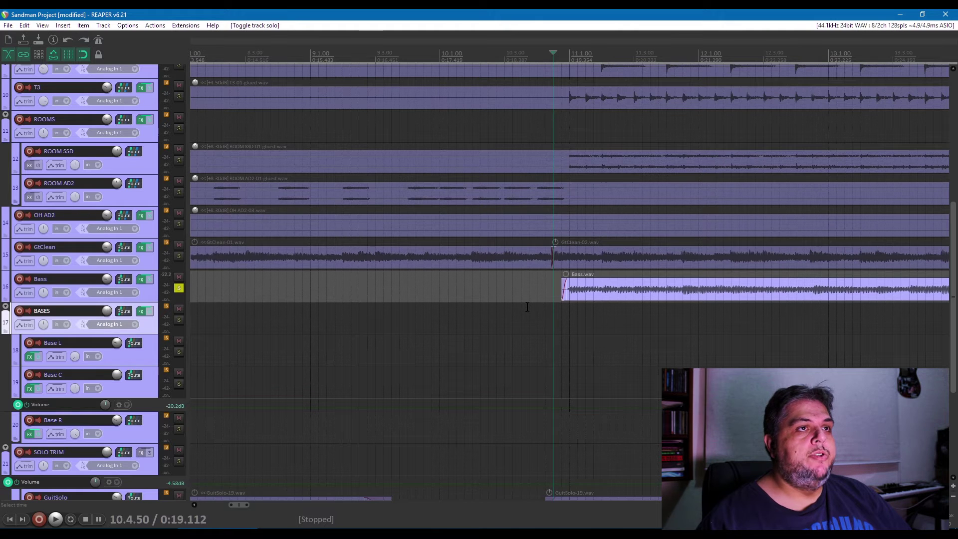
scroll(521, 308, down, 2)
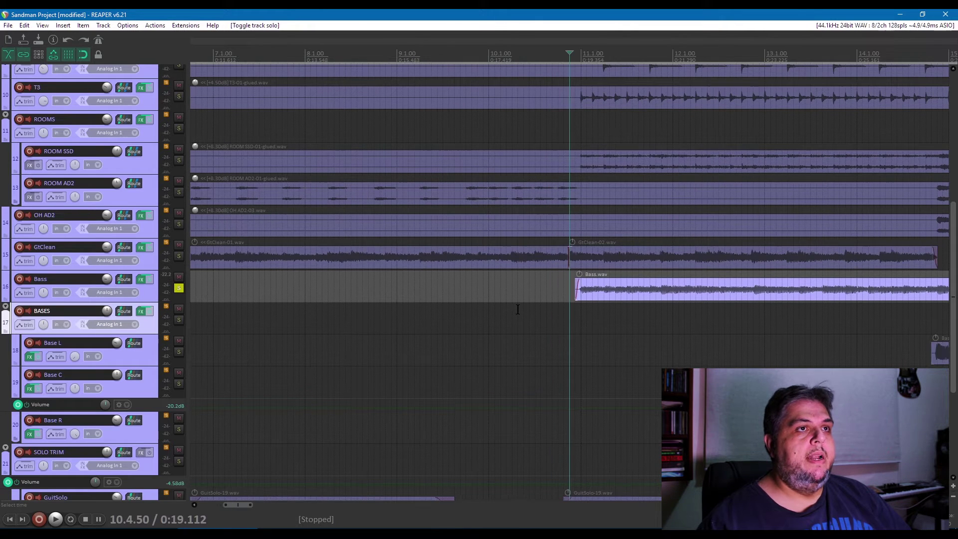
key(space)
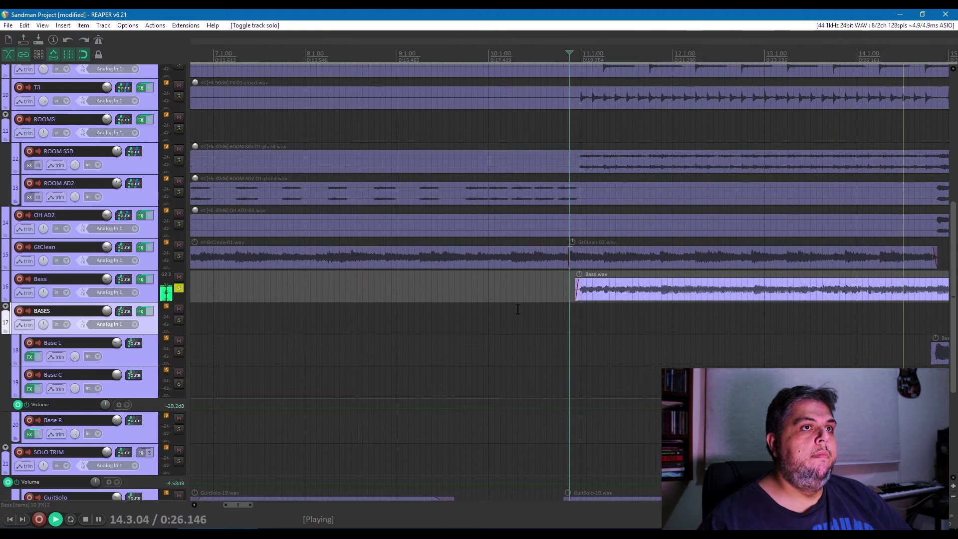
scroll(519, 309, down, 4)
scroll(598, 298, down, 1)
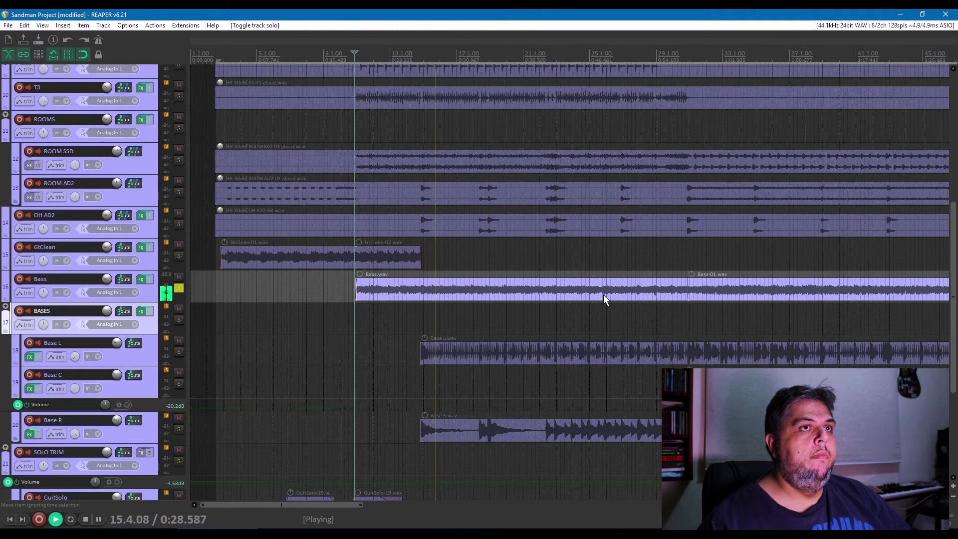
Play the soloed Bass track from just before its Bass-01.wav clip, stop playback and unsolo the track.
key(space)
click(681, 257)
scroll(682, 257, up, 4)
key(space)
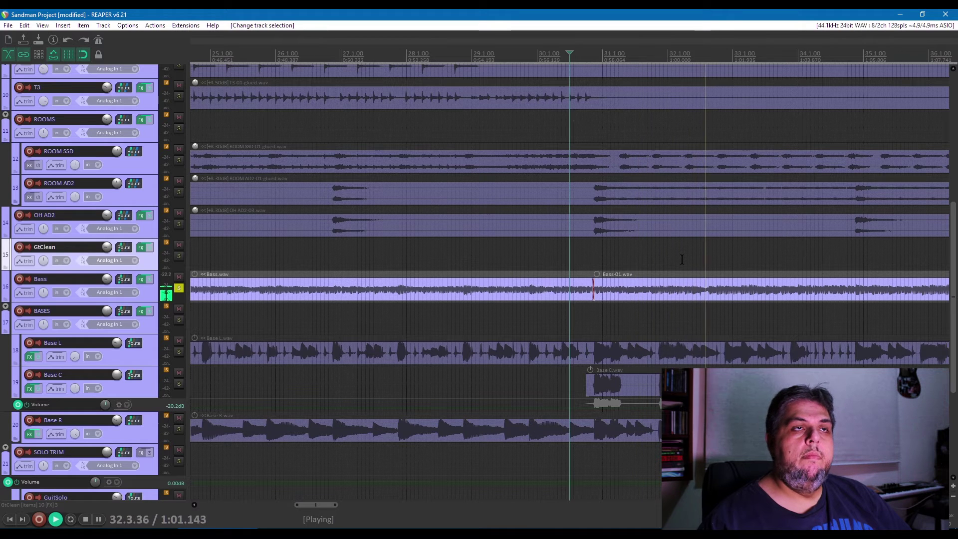
scroll(681, 259, up, 2)
scroll(682, 259, up, 2)
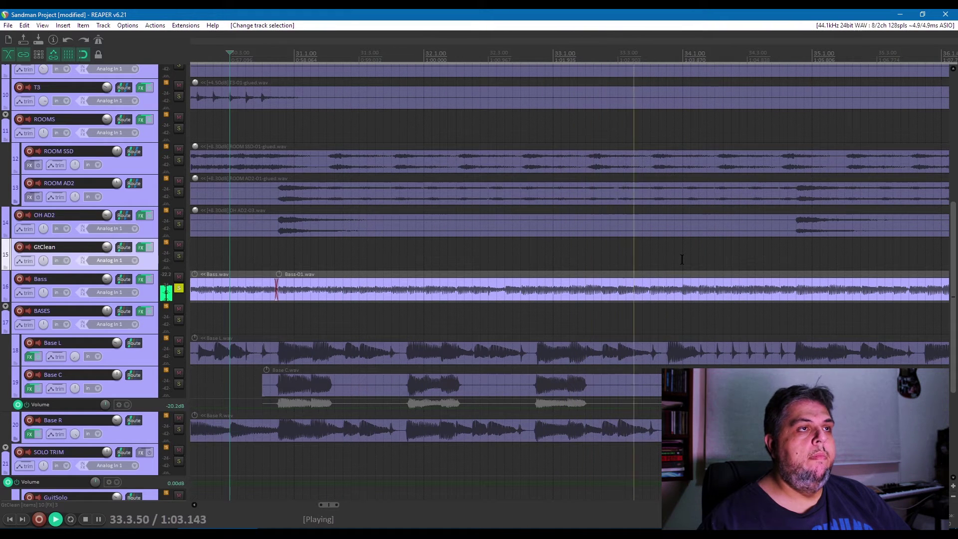
key(space)
click(175, 286)
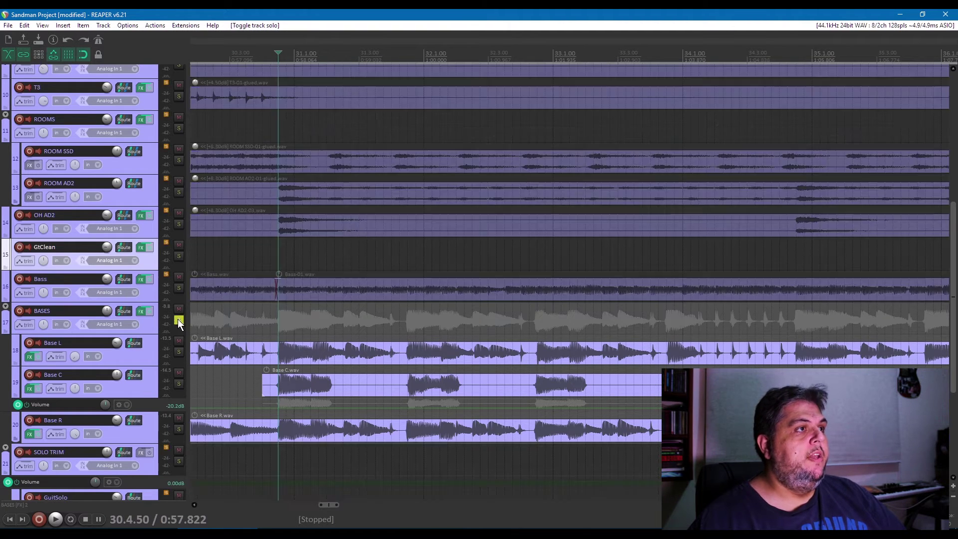
Solo the BASES folder track, listen to it from 30.4.25 where the Base C part comes in, and unsolo it.
click(179, 319)
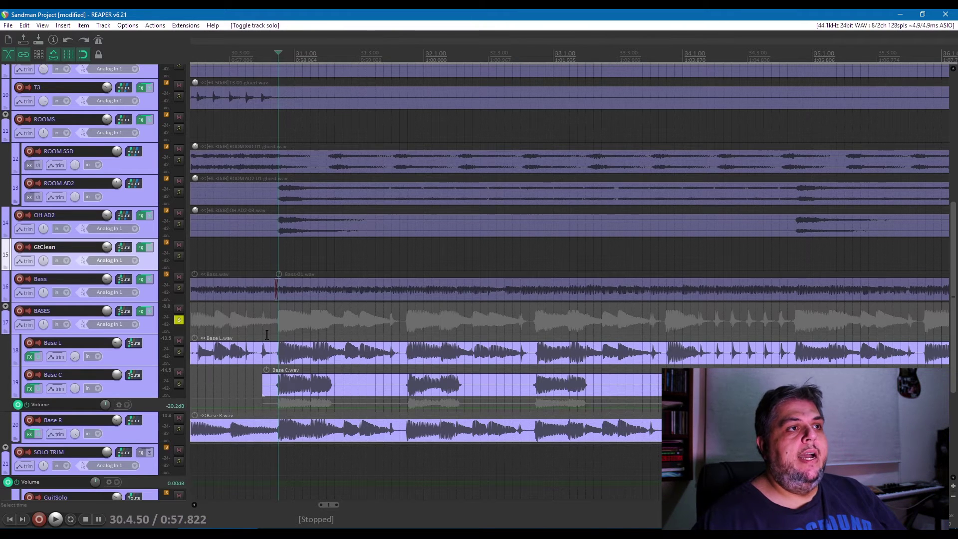
scroll(267, 334, down, 2)
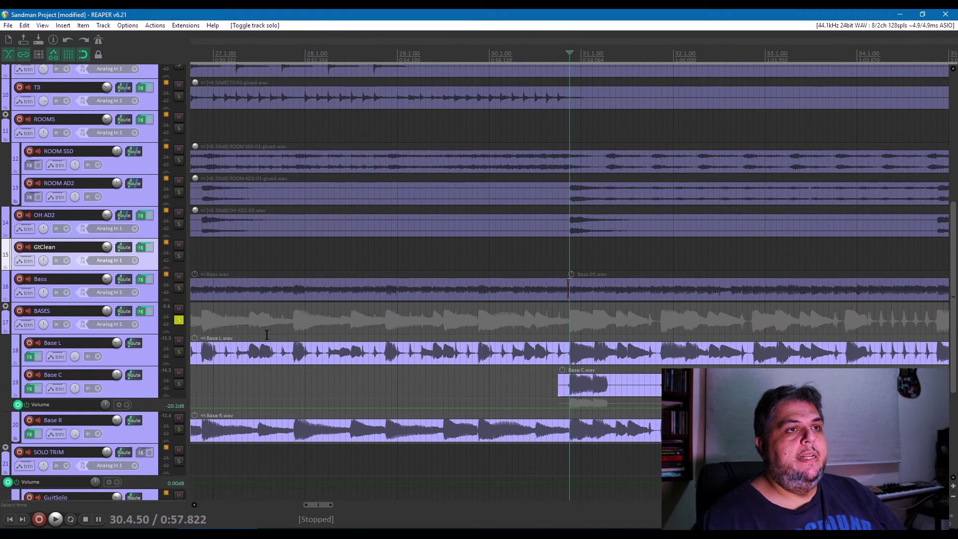
scroll(567, 325, up, 4)
click(553, 317)
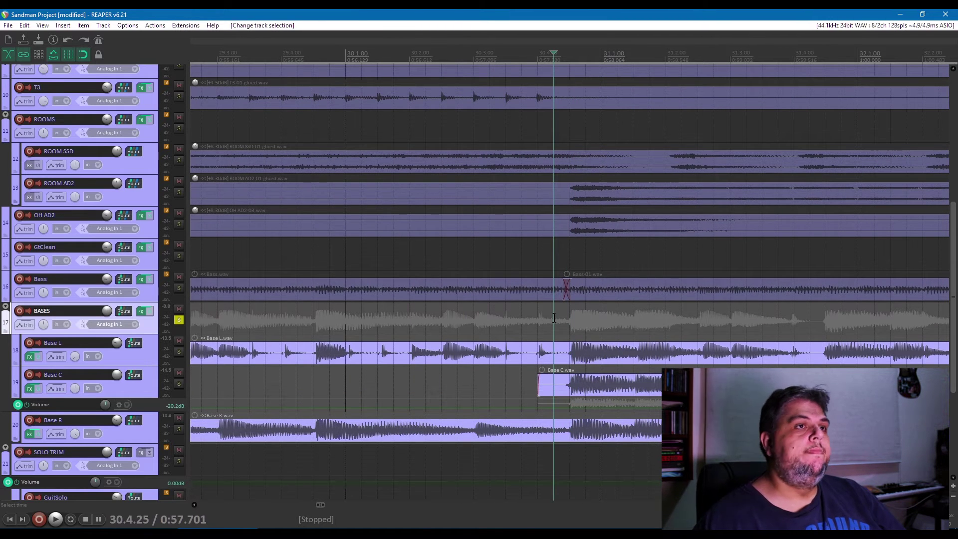
key(space)
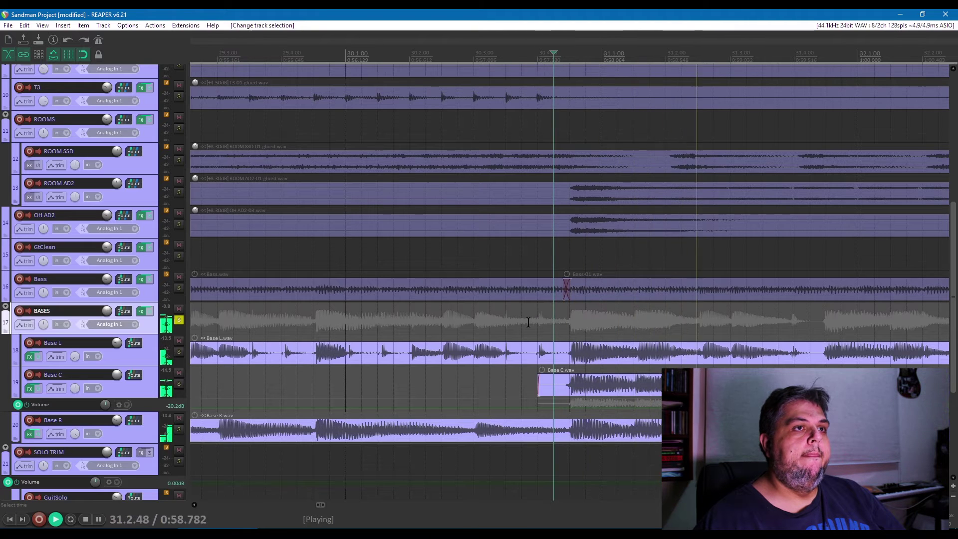
scroll(520, 323, down, 3)
scroll(520, 323, down, 1)
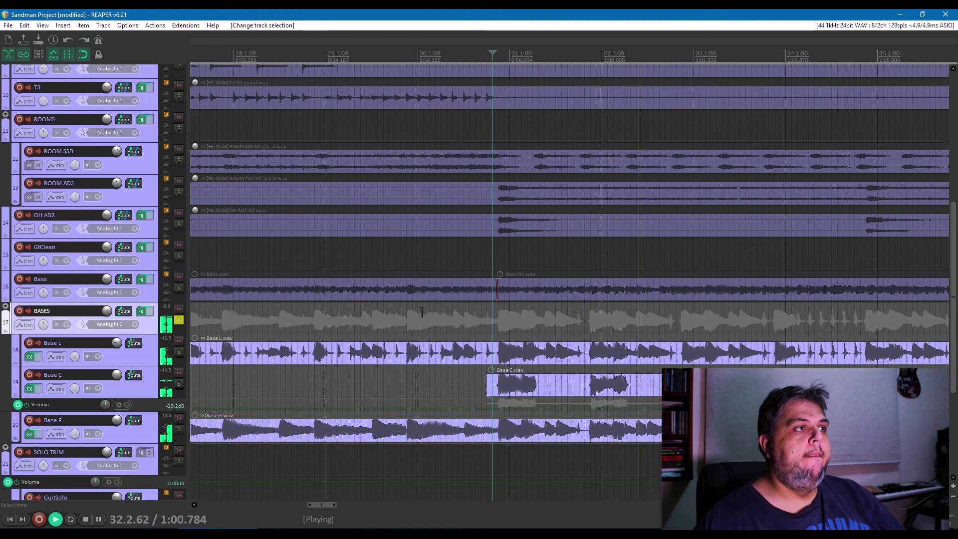
scroll(449, 329, down, 2)
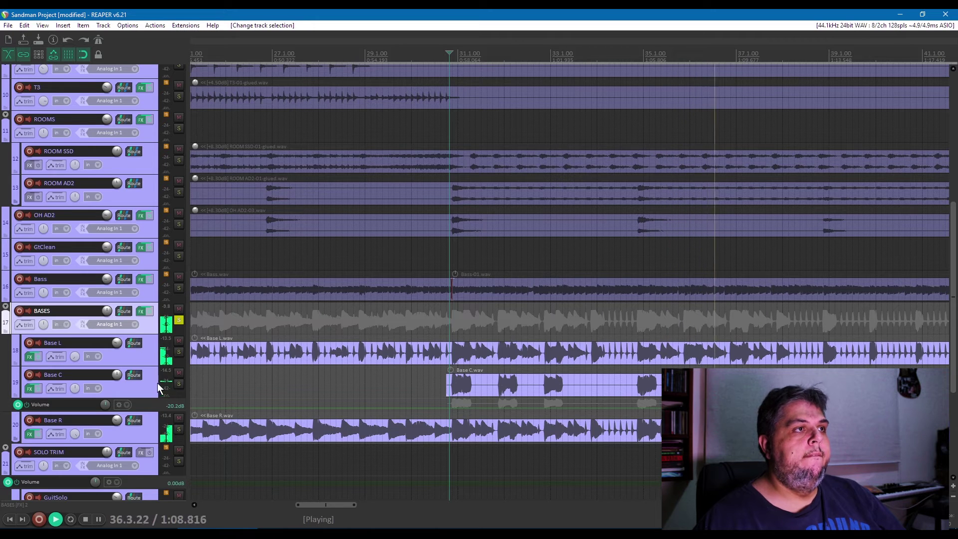
key(space)
click(179, 320)
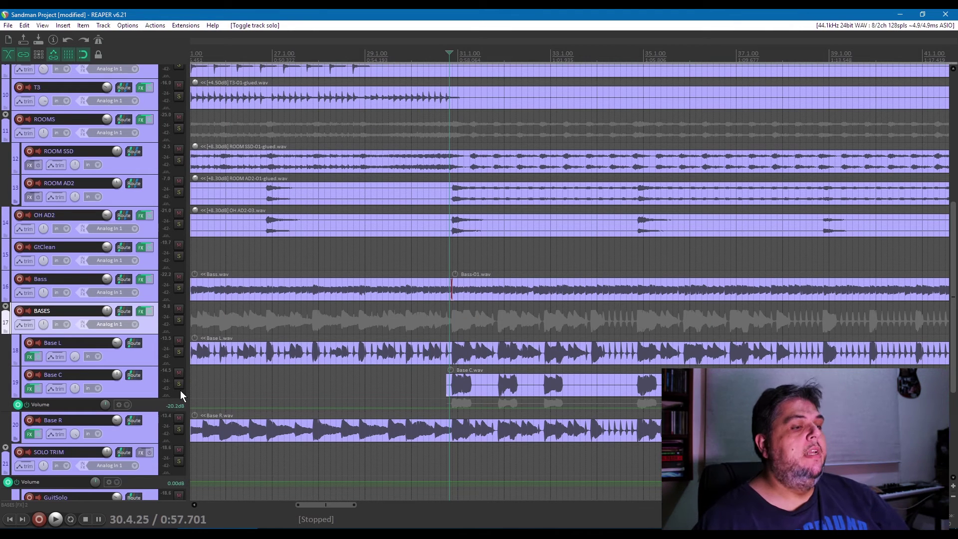
Show the mixer, review the BC Chorus 4 settings on the BASES track, close the chorus interface and hide the mixer.
key(ctrl+m)
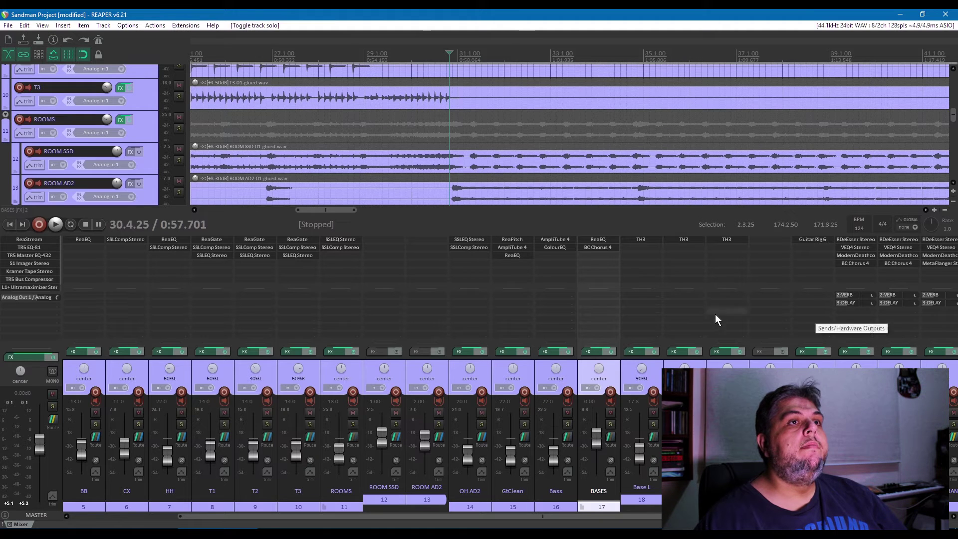
click(588, 247)
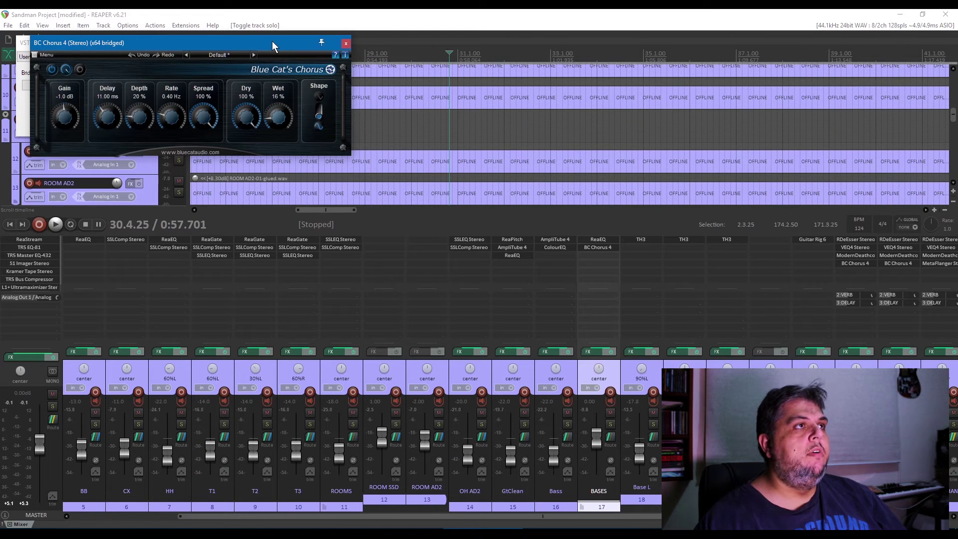
drag(272, 45, 600, 170)
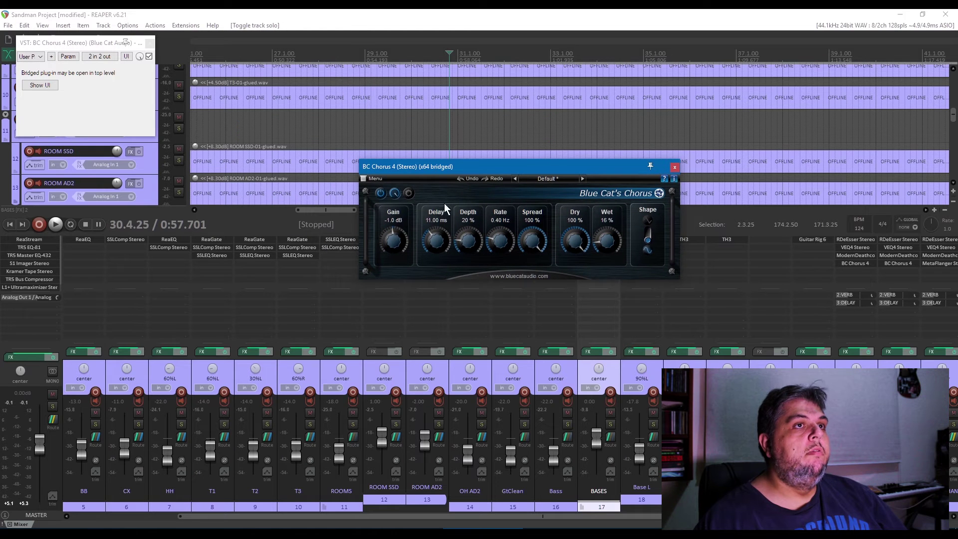
drag(514, 164, 443, 139)
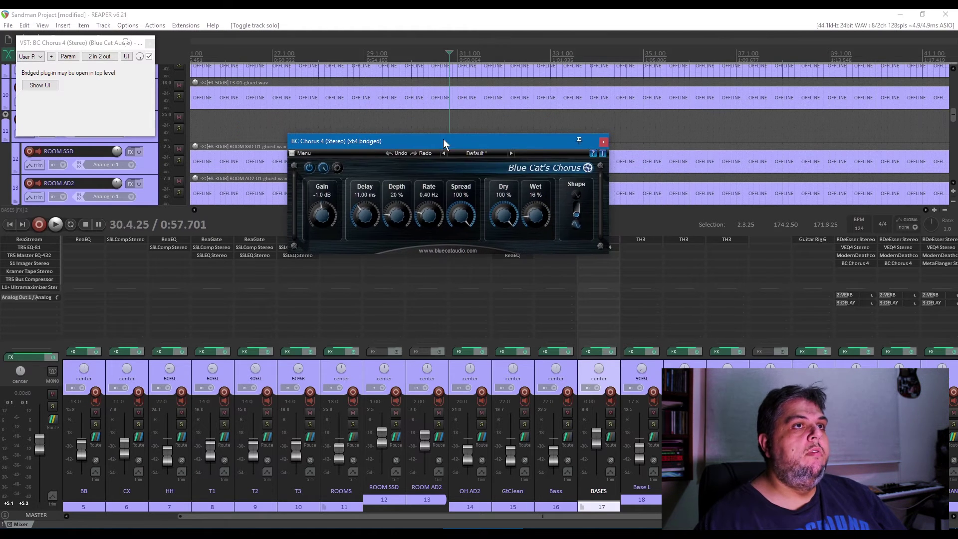
click(603, 142)
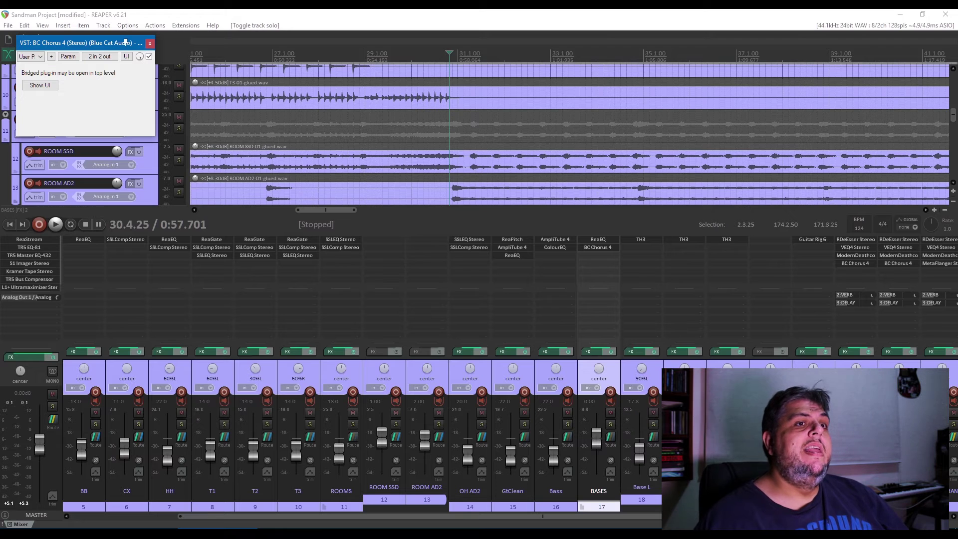
key(ctrl+m)
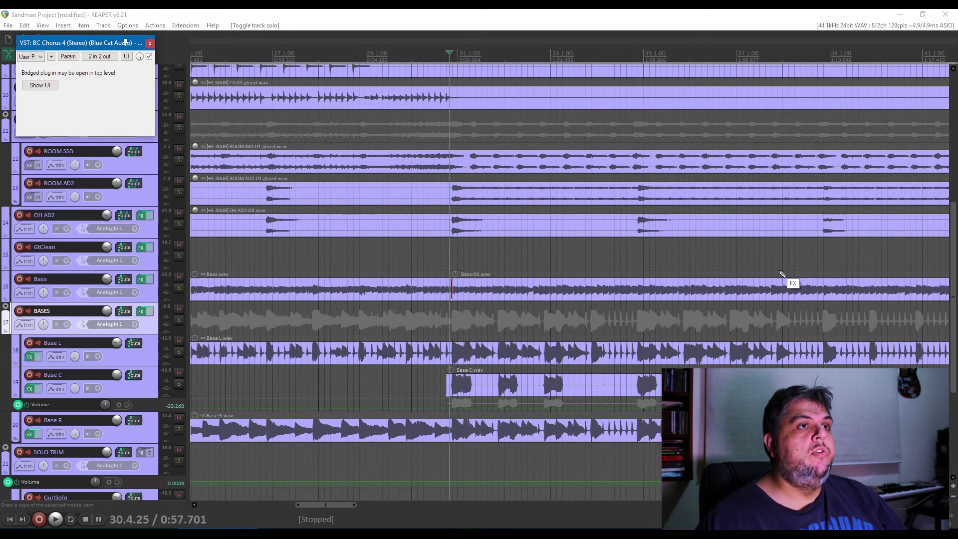
Solo the Base C track, listen to it from 30.4.25, stop playback and unsolo it.
click(179, 383)
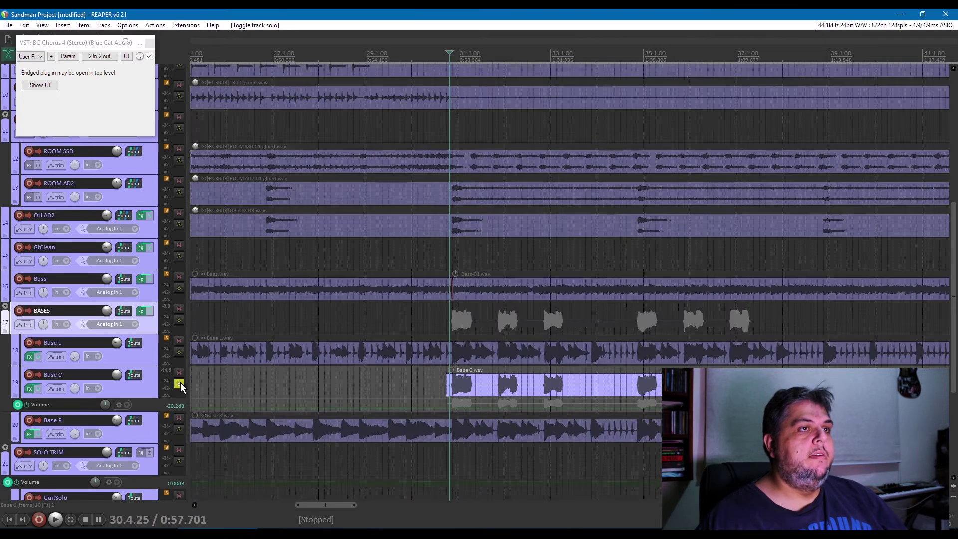
key(space)
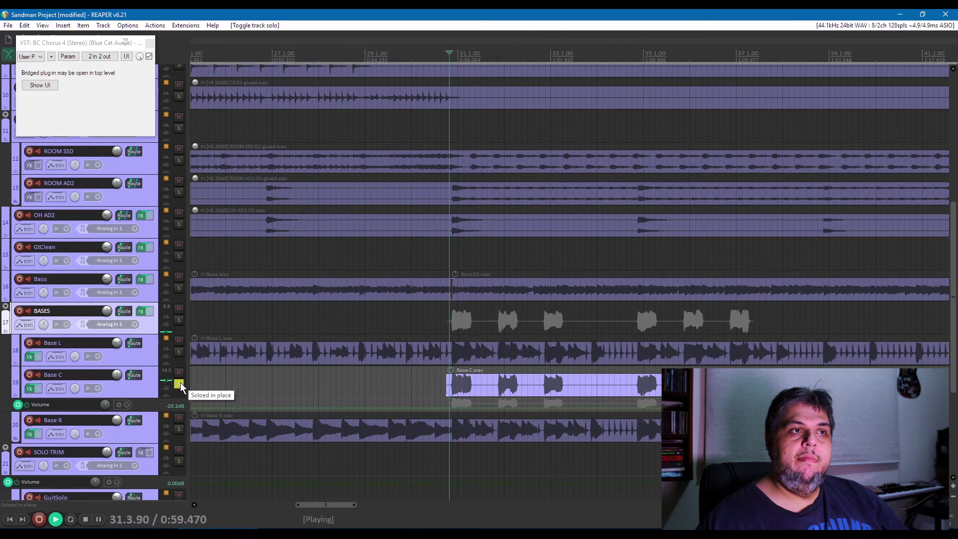
key(space)
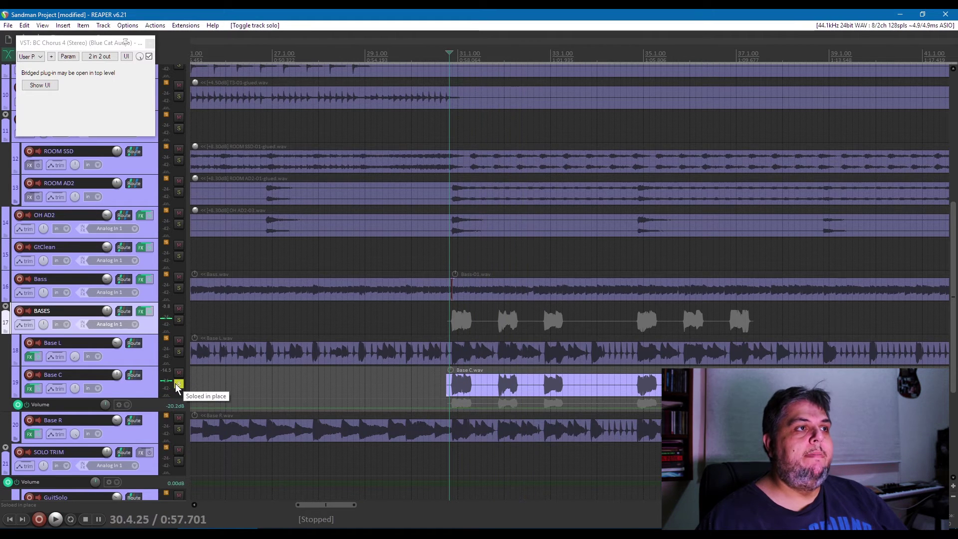
click(179, 384)
Bring the guitar solo and vocal tracks into view and place the play cursor at 6.3.00, before the first GuitSolo clip.
scroll(428, 379, down, 4)
scroll(428, 379, down, 2)
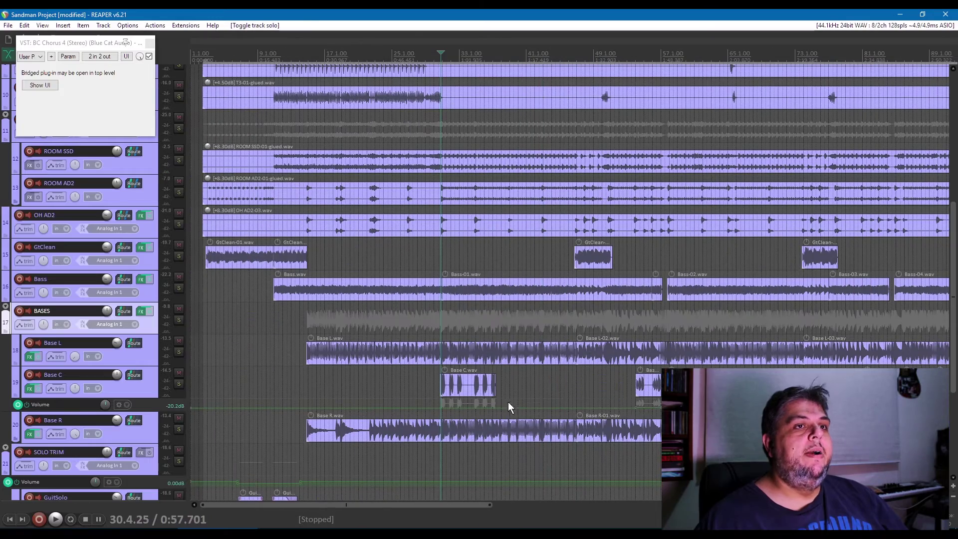
scroll(619, 431, down, 5)
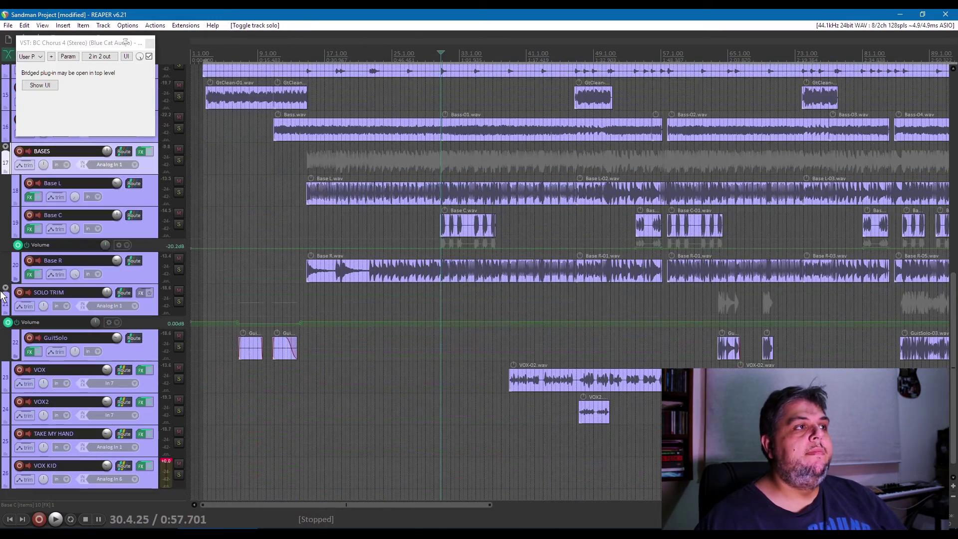
scroll(2, 307, down, 2)
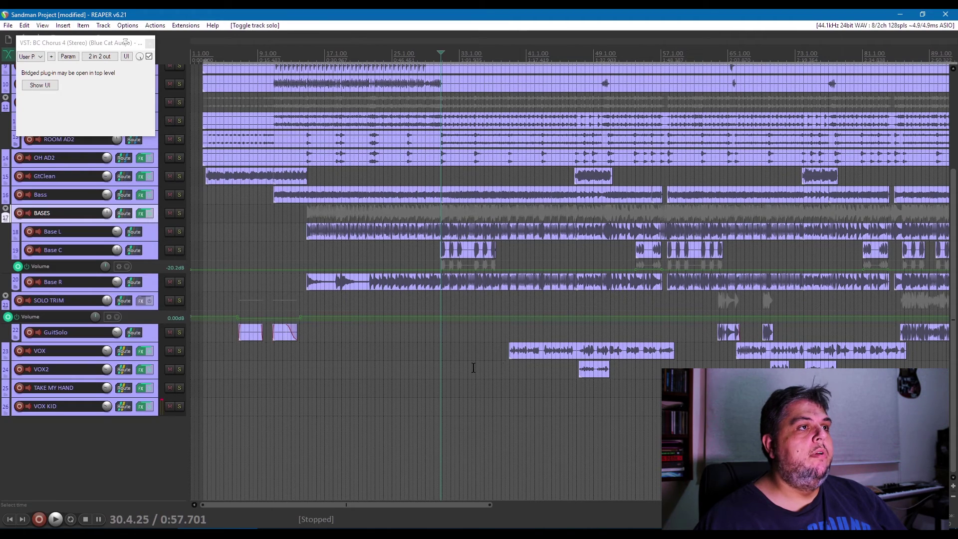
click(238, 351)
scroll(238, 351, up, 5)
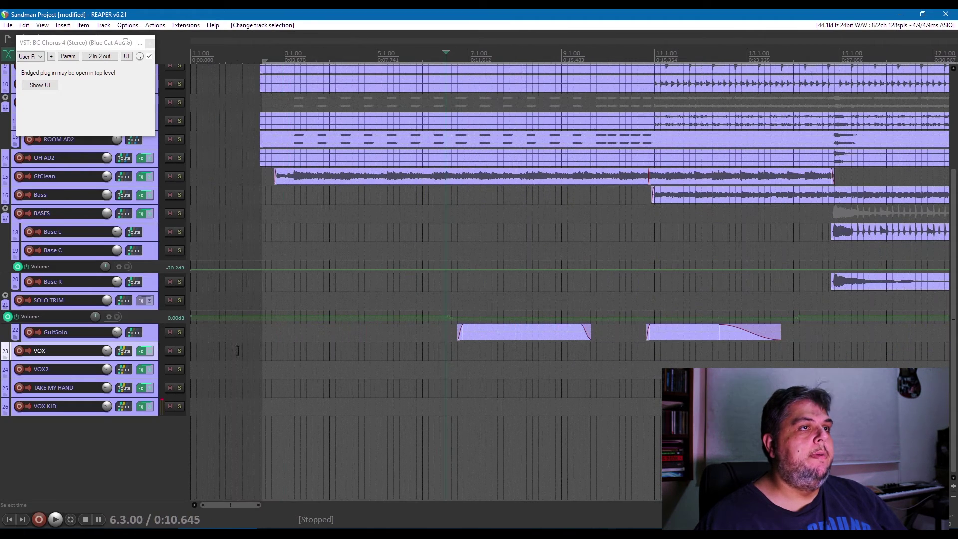
Solo the GuitSolo track, listen to its intro part from 6.3.00, stop playback and unsolo it.
click(178, 335)
key(space)
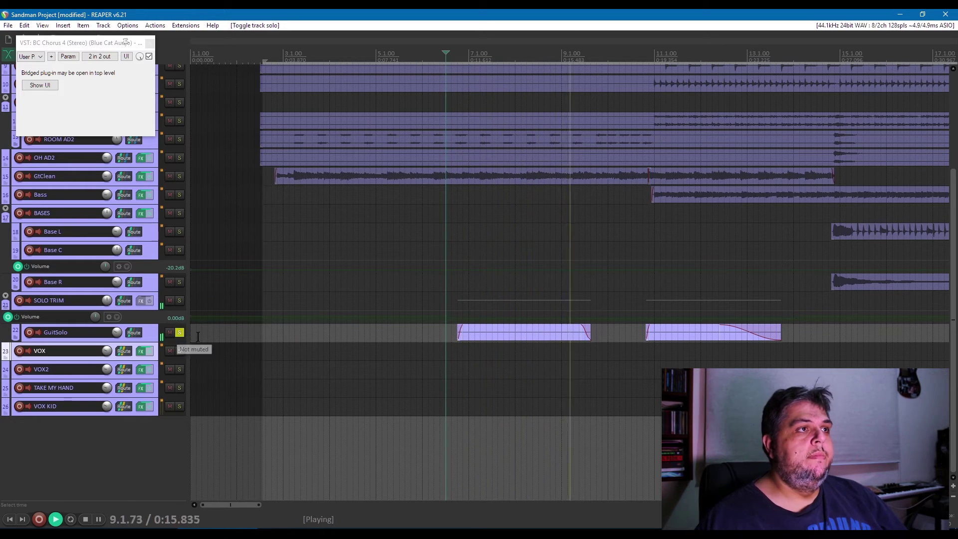
key(space)
click(179, 332)
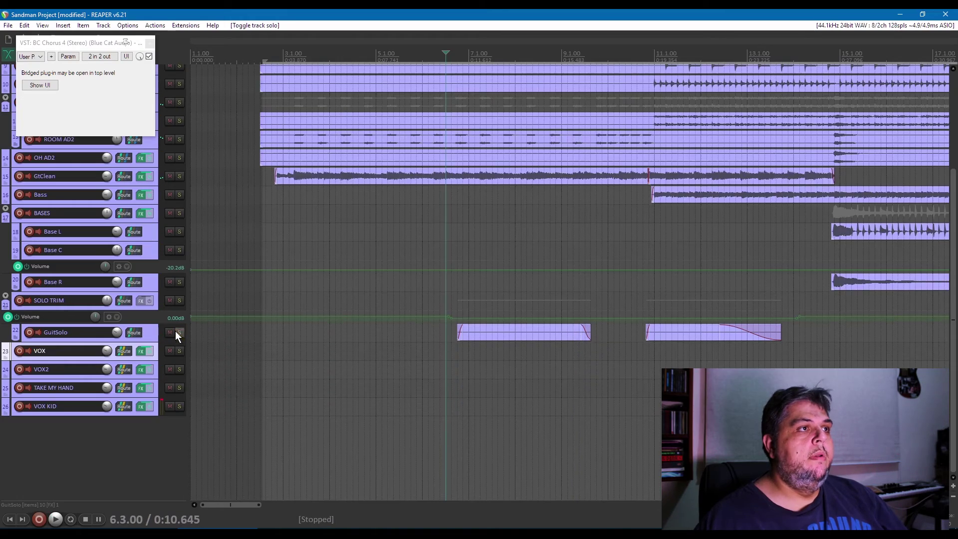
Place the play cursor at 85.2.50, just before the long GuitSolo clip.
scroll(532, 339, down, 5)
scroll(633, 358, down, 3)
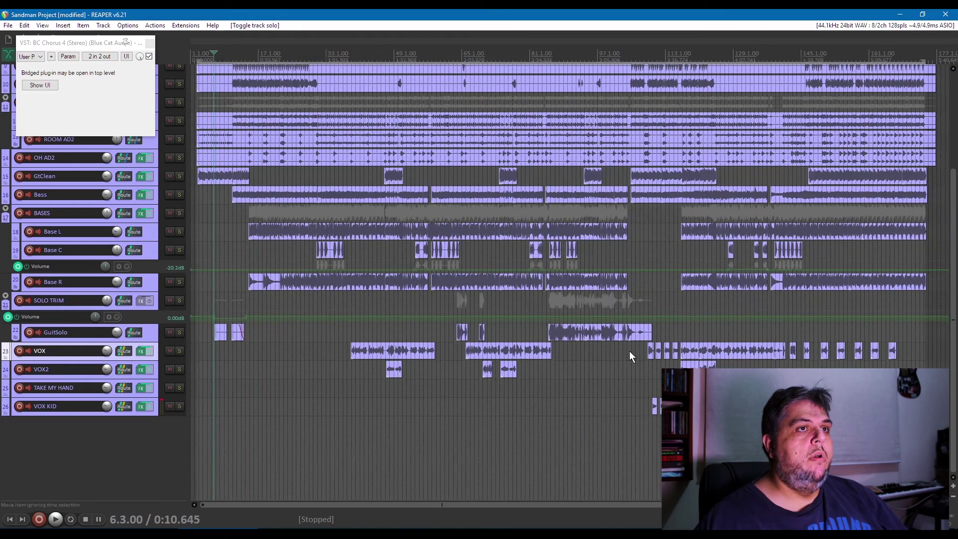
click(553, 373)
scroll(554, 373, up, 8)
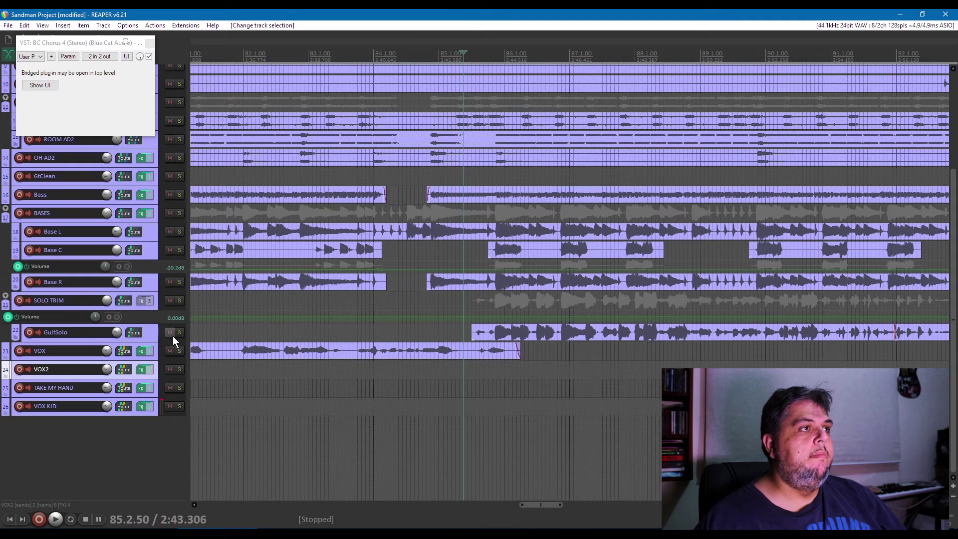
Solo the GuitSolo track, listen to its long solo from 85.2.50, stop playback and unsolo it.
click(179, 334)
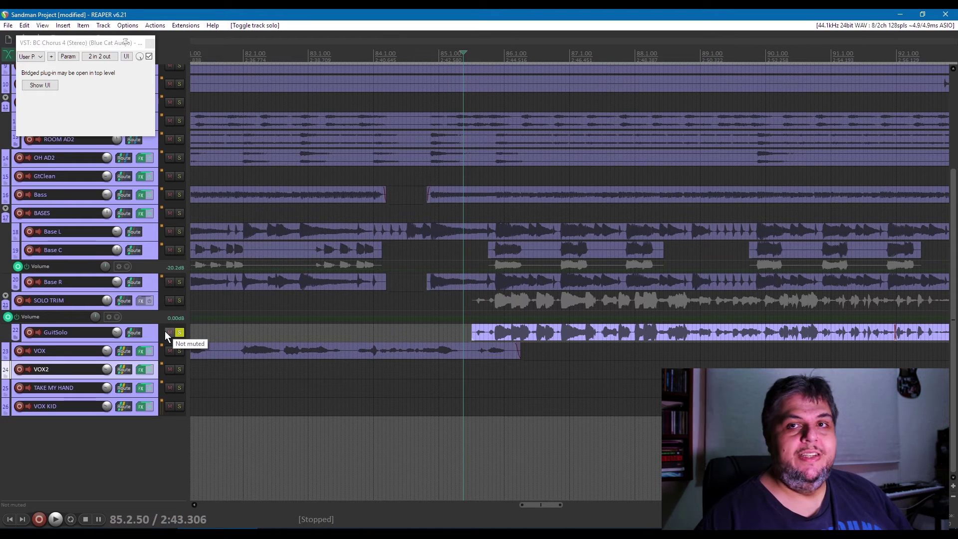
key(space)
scroll(549, 390, down, 3)
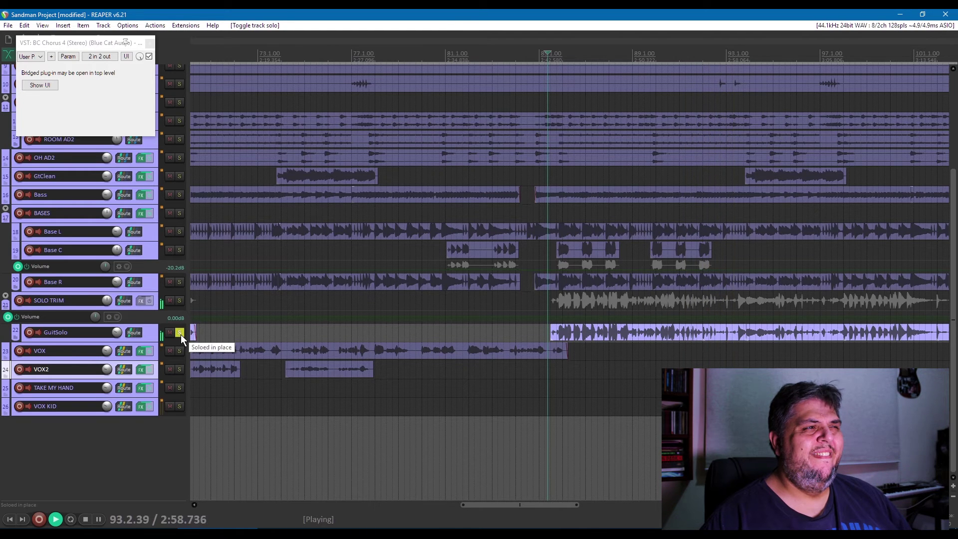
key(space)
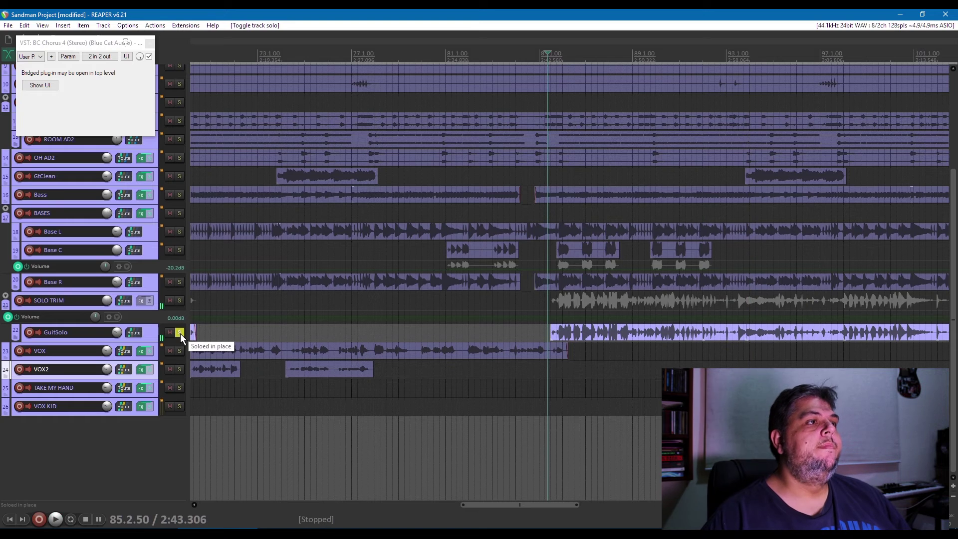
click(179, 333)
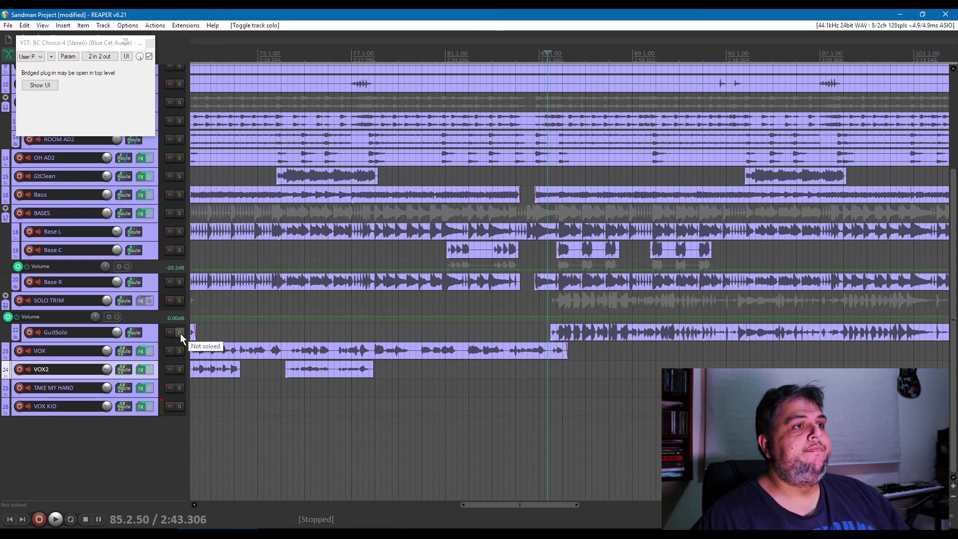
Place the play cursor at 70.1.00, where a VOX2 clip starts under the VOX clip.
scroll(275, 330, down, 5)
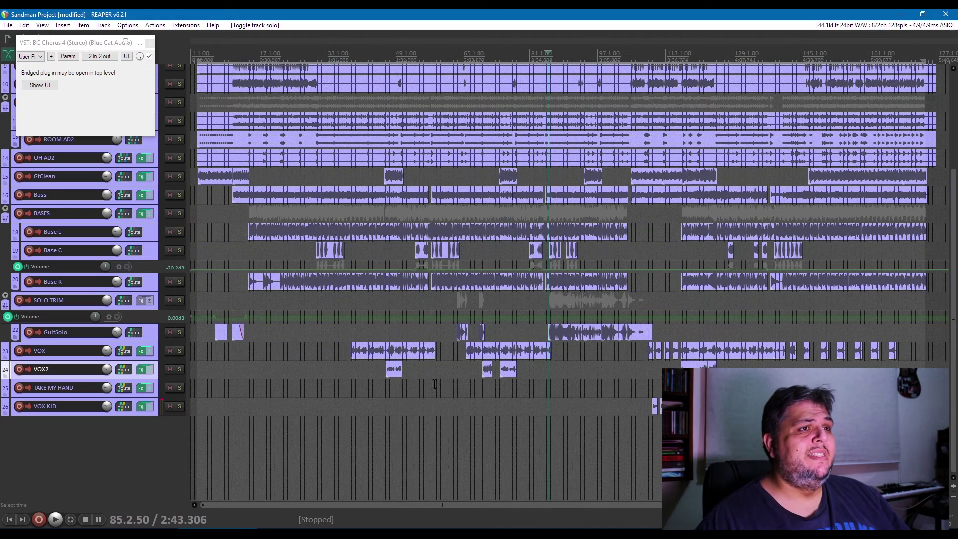
click(481, 384)
scroll(482, 384, up, 7)
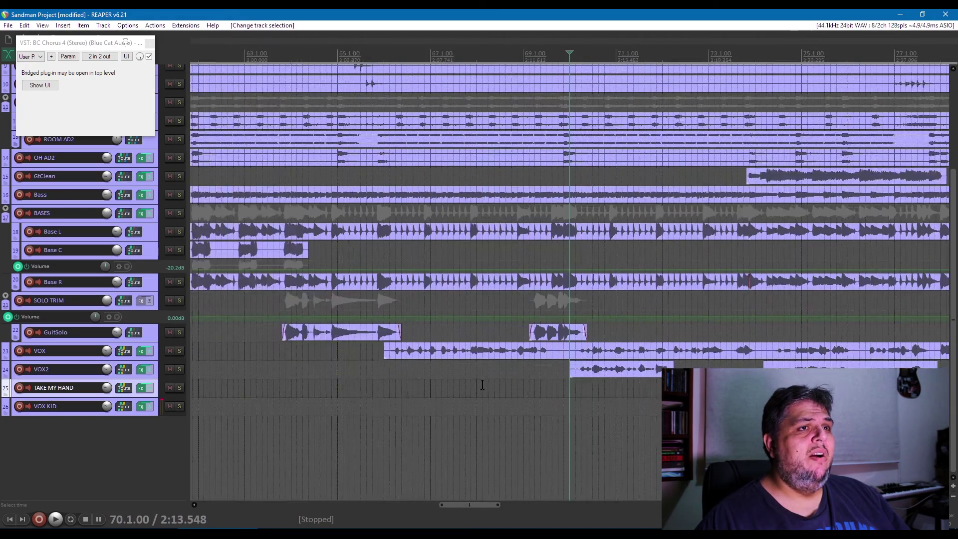
Solo the VOX and VOX2 tracks together, listen to them from 70.1.00, stop playback and unsolo both.
click(179, 351)
click(180, 370)
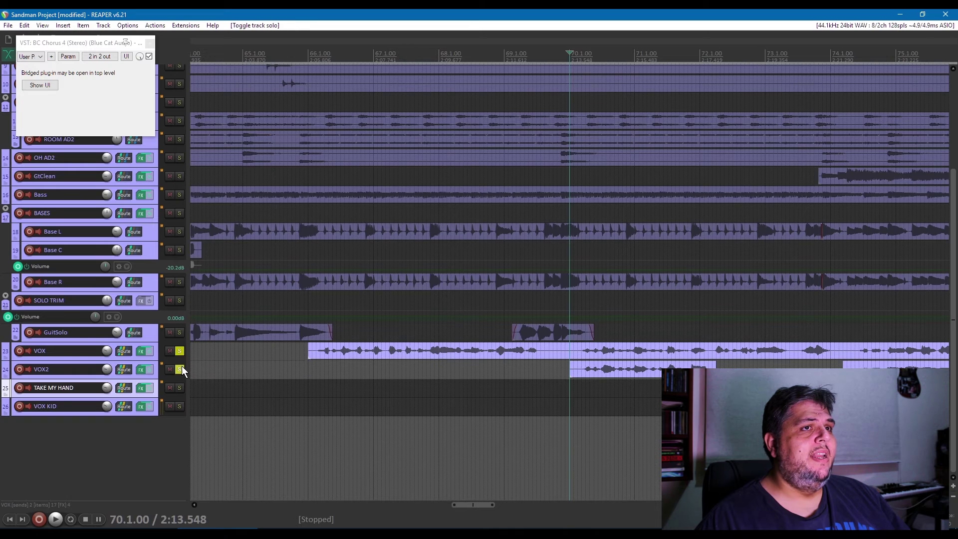
key(space)
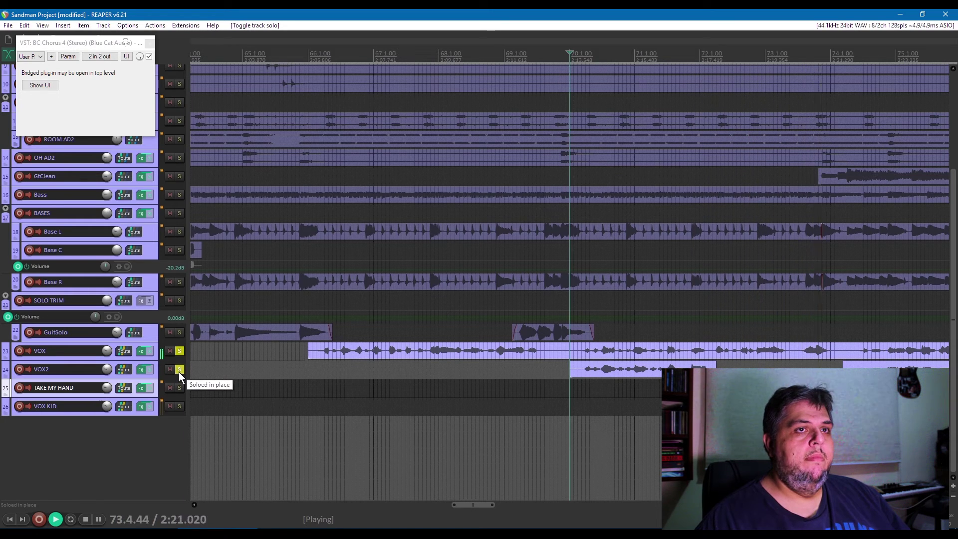
key(space)
click(179, 370)
click(179, 351)
Show the mixer, review the ModernDeathcore compressor on the VOX track, close the open plugin windows and hide the mixer.
key(ctrl+m)
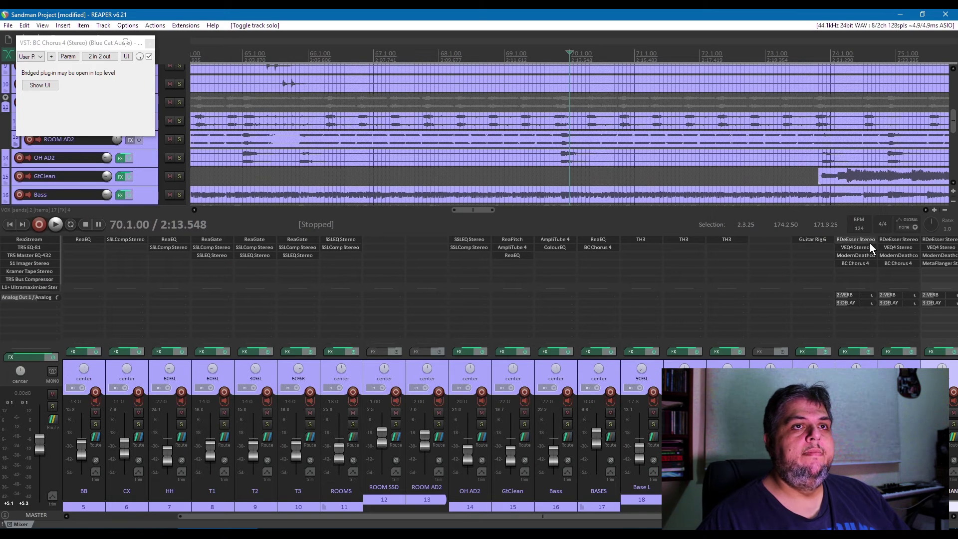
click(853, 255)
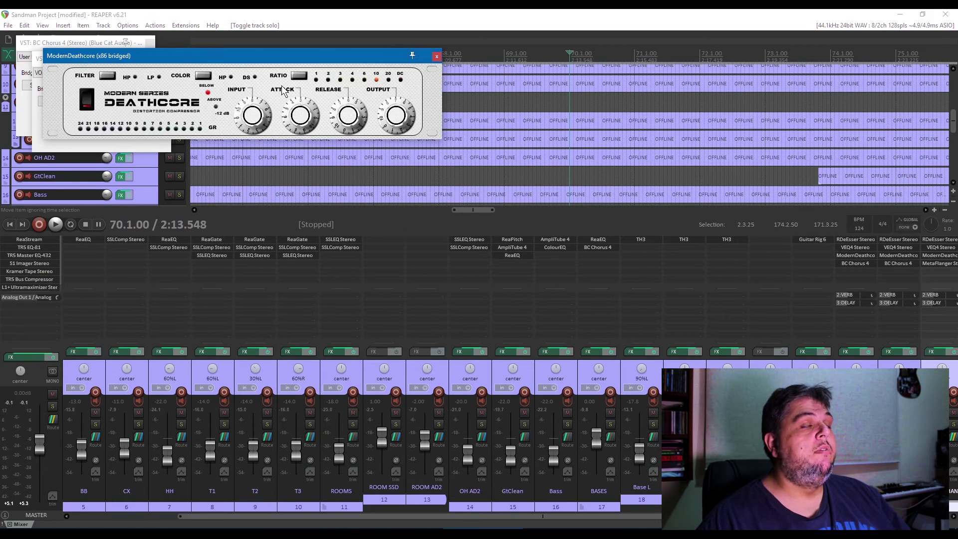
drag(232, 58, 385, 193)
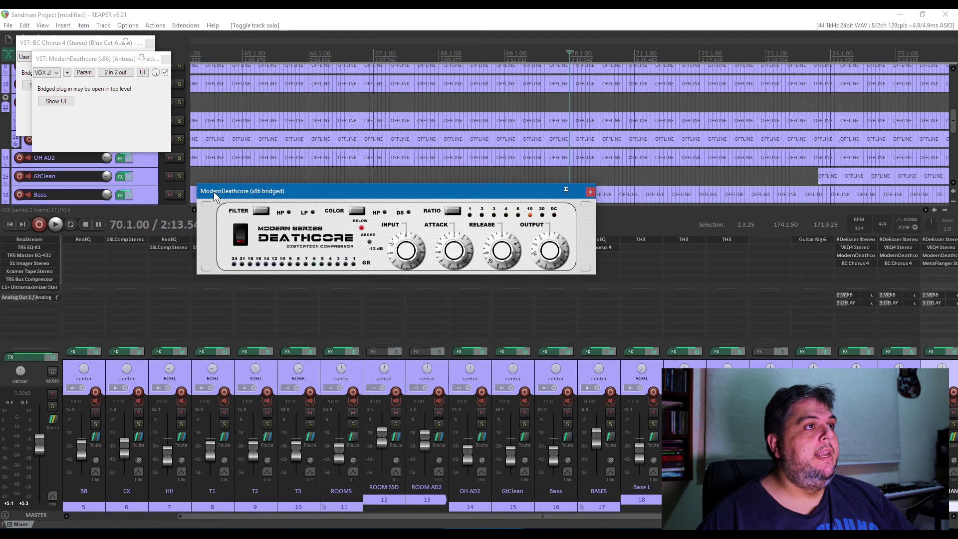
click(589, 192)
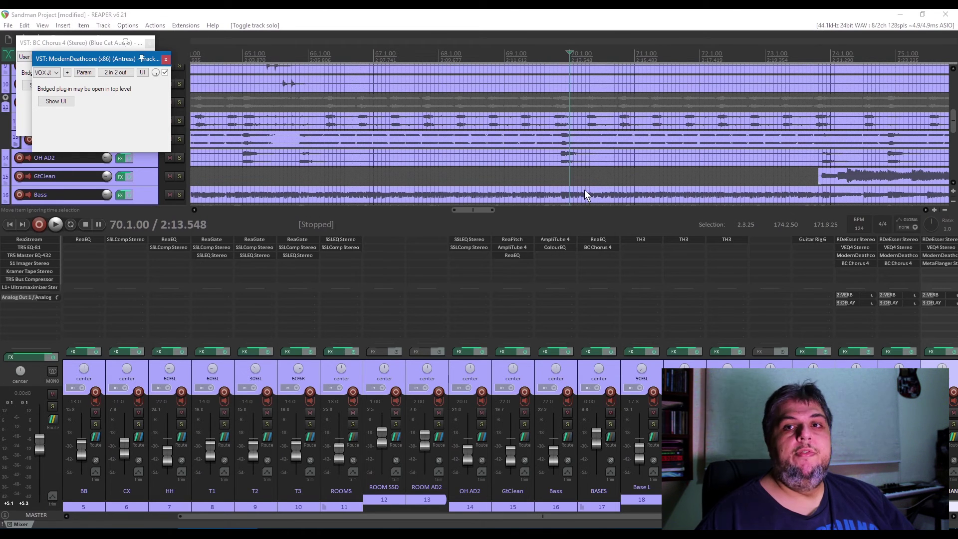
click(166, 59)
key(Escape)
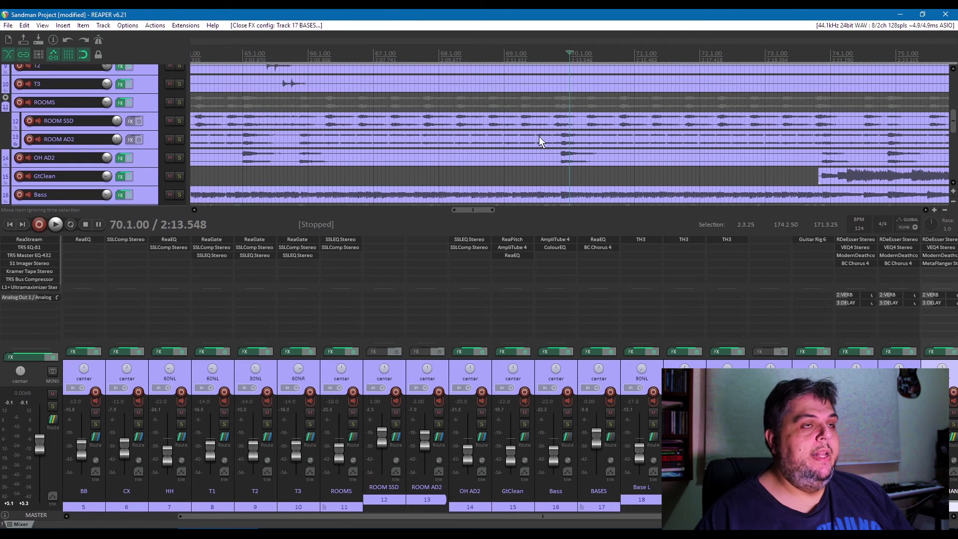
key(ctrl+m)
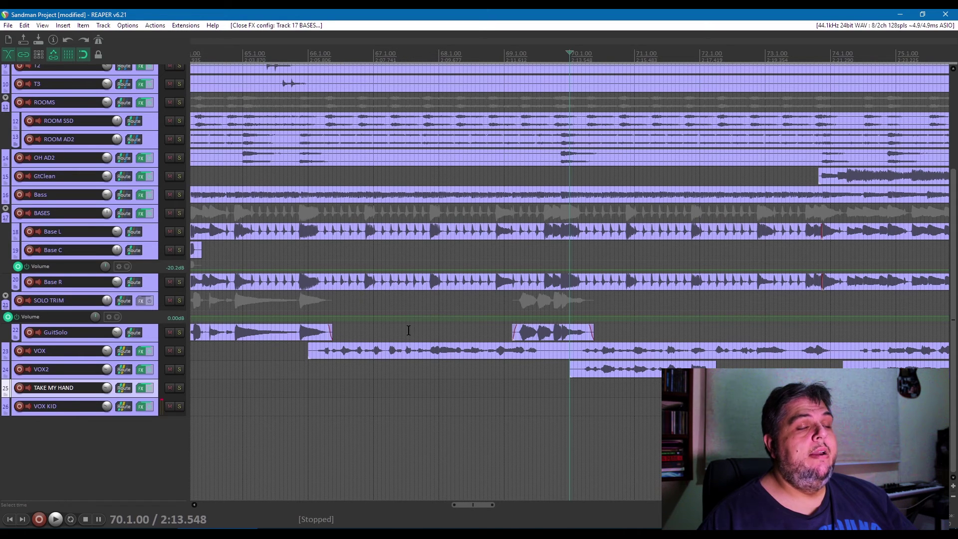
Show the mixer, review the VEQ4 equalizer settings on the VOX track, close its interface and hide the mixer.
key(ctrl+m)
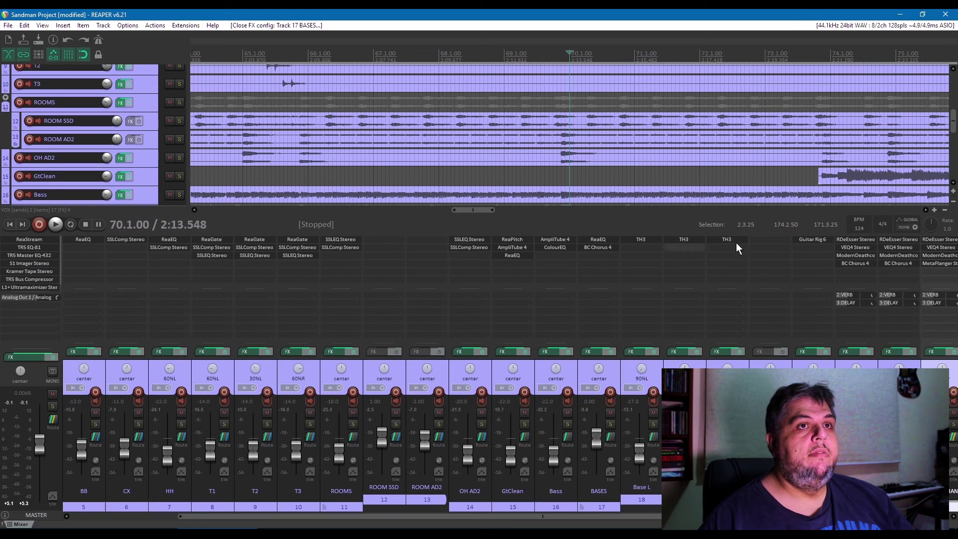
click(859, 247)
drag(275, 72, 398, 137)
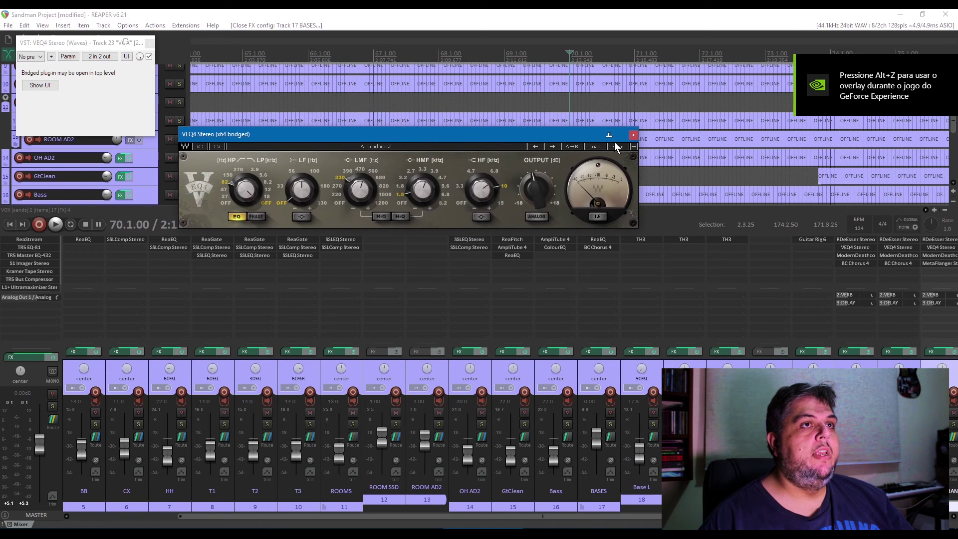
click(633, 135)
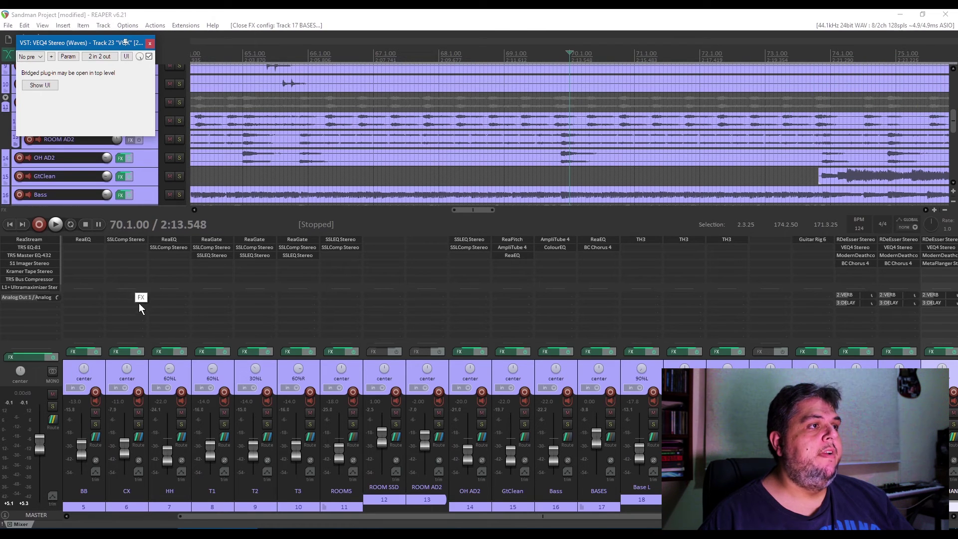
drag(223, 513, 405, 498)
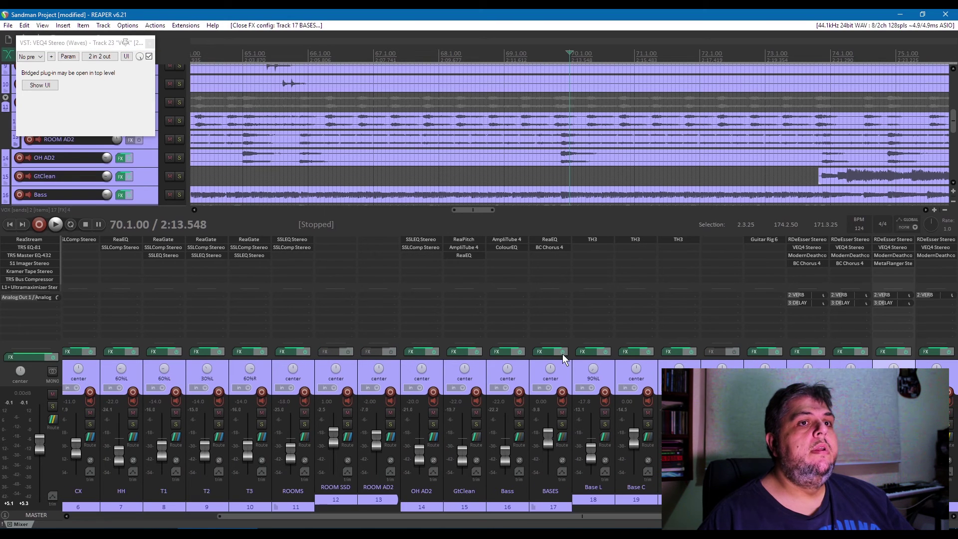
key(ctrl+m)
Place the play cursor at 108.4.75, at the start of the VOX clip near the end of the guitar solo.
scroll(574, 393, down, 5)
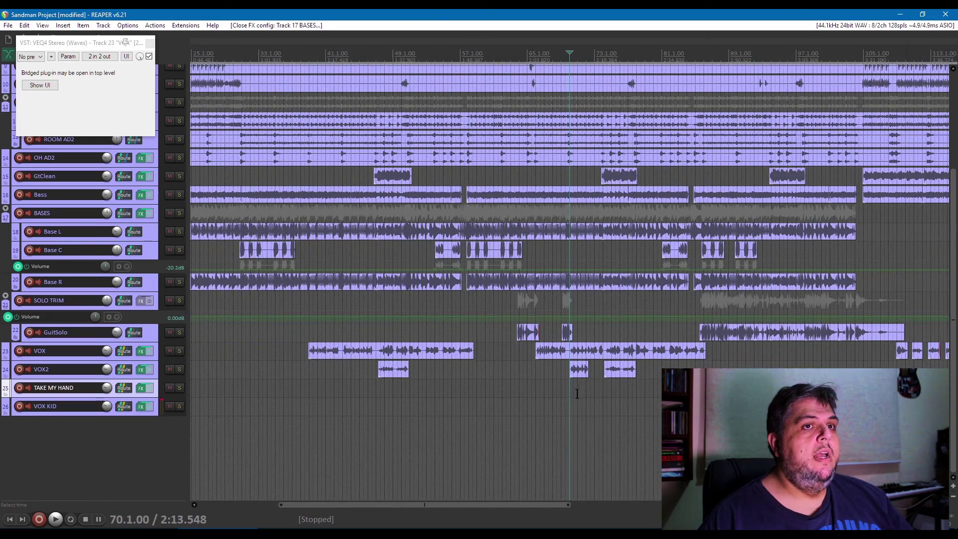
click(897, 365)
scroll(653, 373, up, 5)
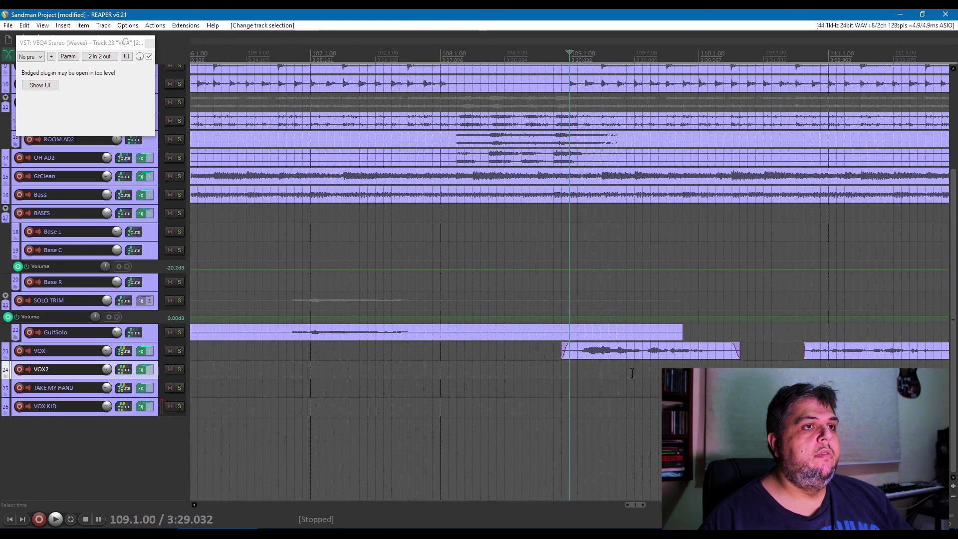
click(561, 370)
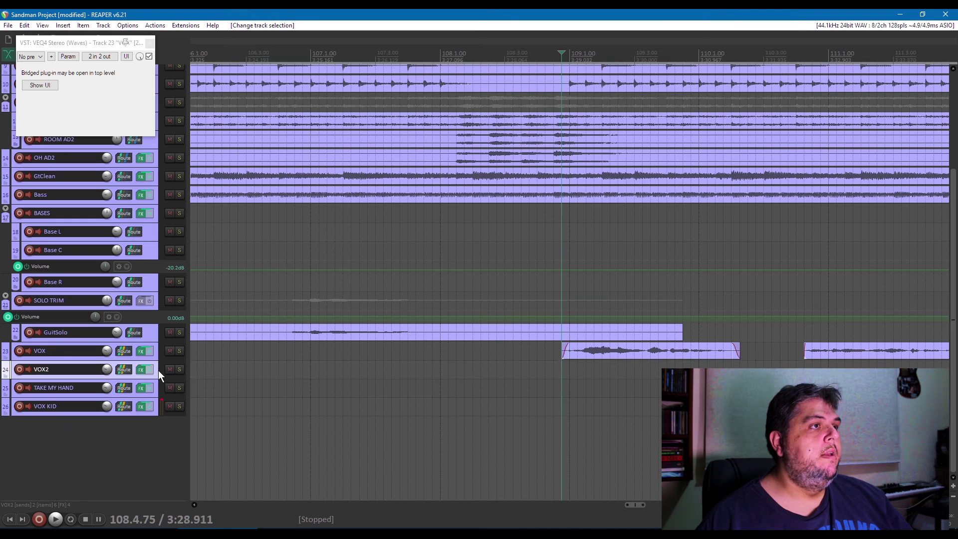
Select and solo the VOX and VOX KID tracks, listen from 108.4.75, stop playback, unsolo both and clear the track selection.
click(6, 351)
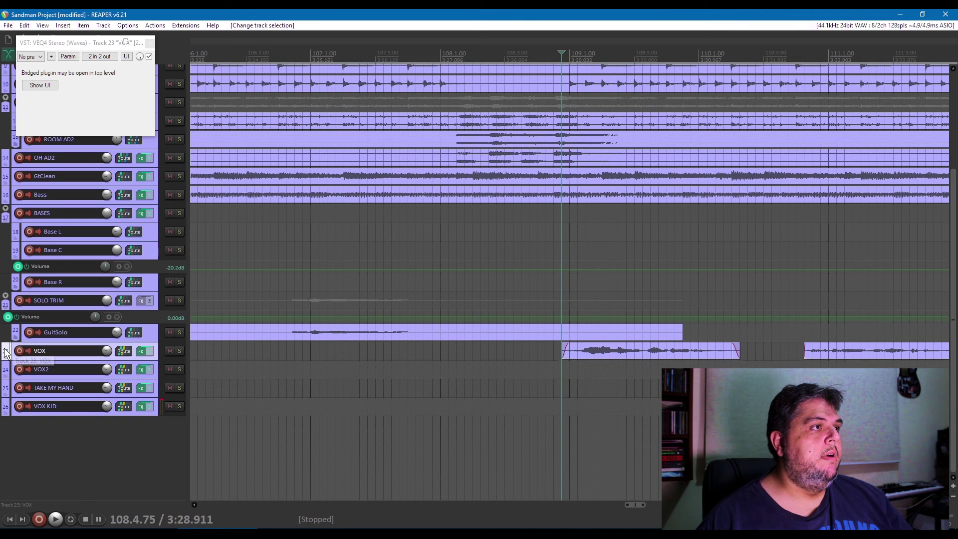
click(11, 408)
click(177, 408)
key(space)
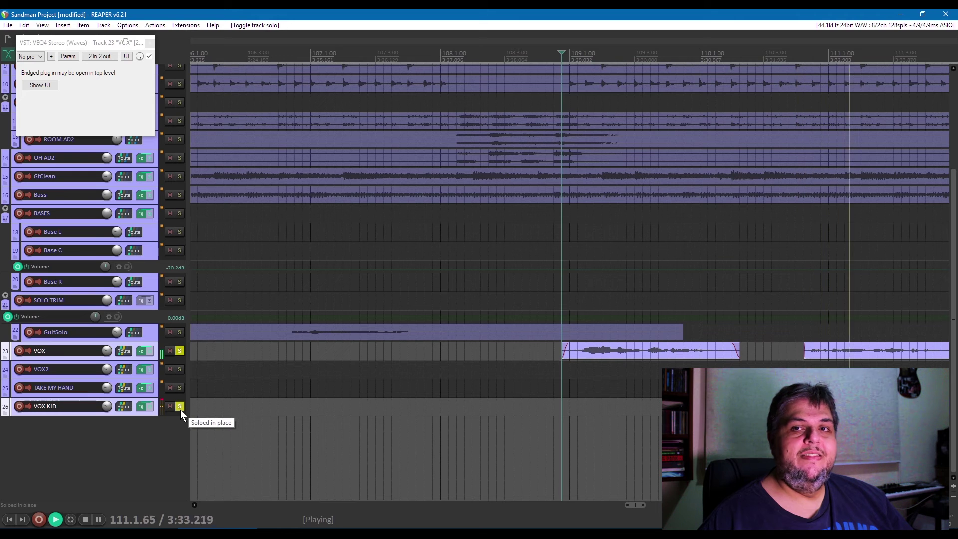
key(space)
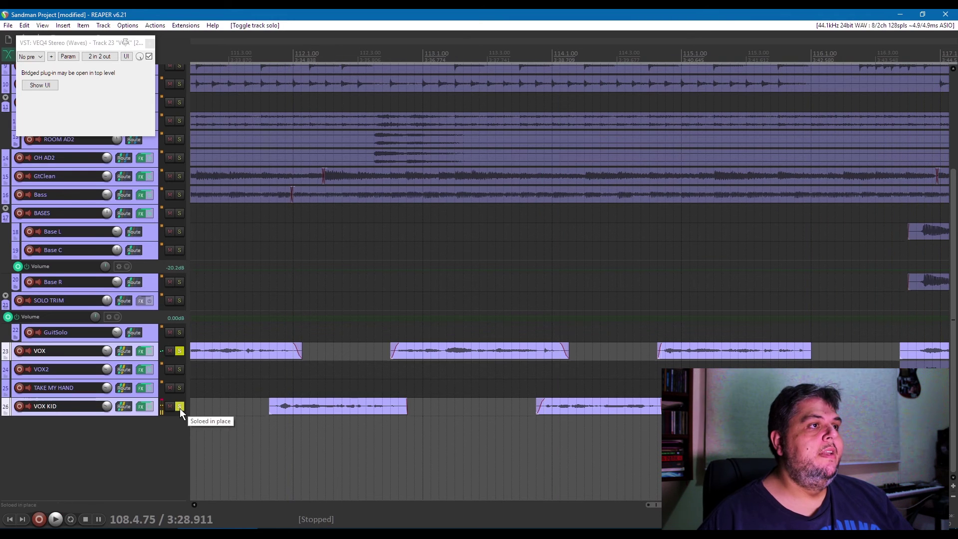
click(179, 407)
click(143, 447)
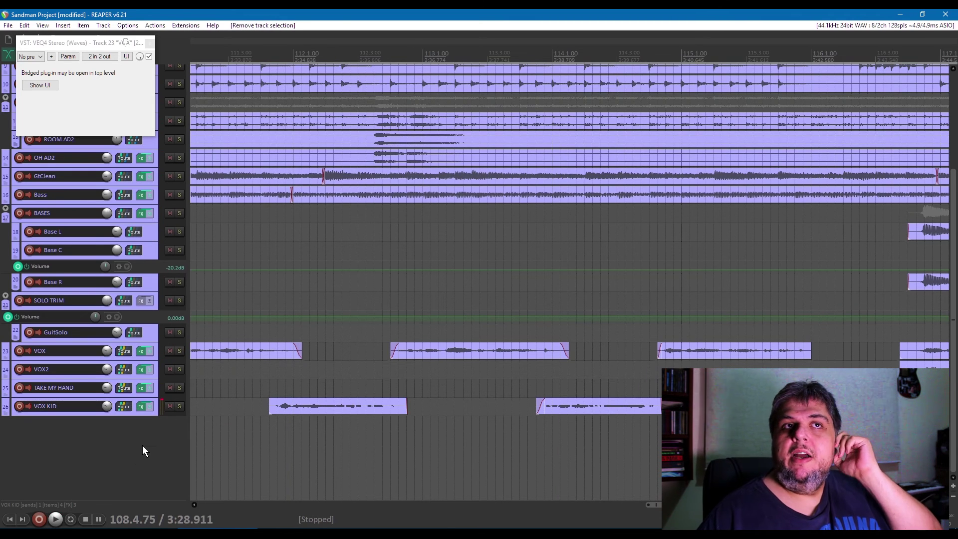